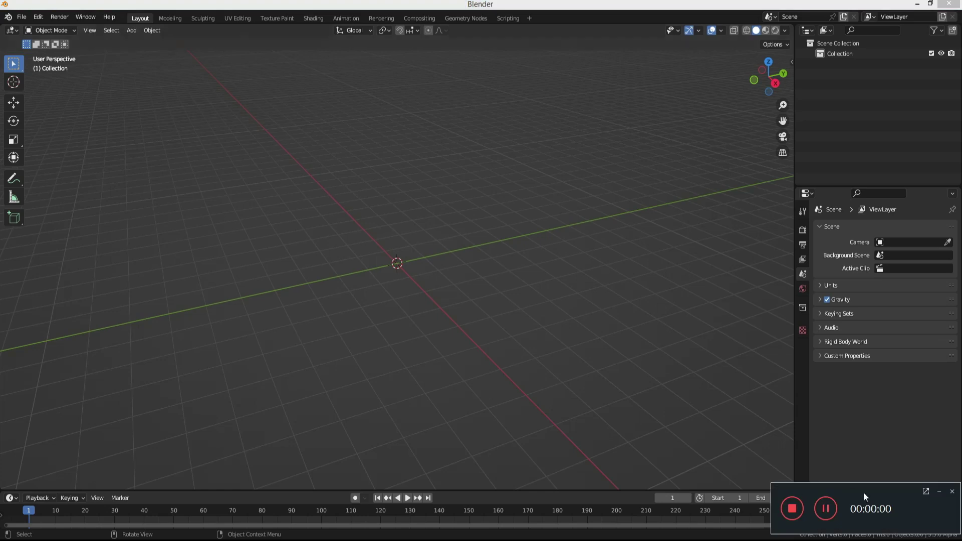
- Add a Suzanne monkey mesh at the origin and view it from the front
left_click(938, 491)
key("shift+a")
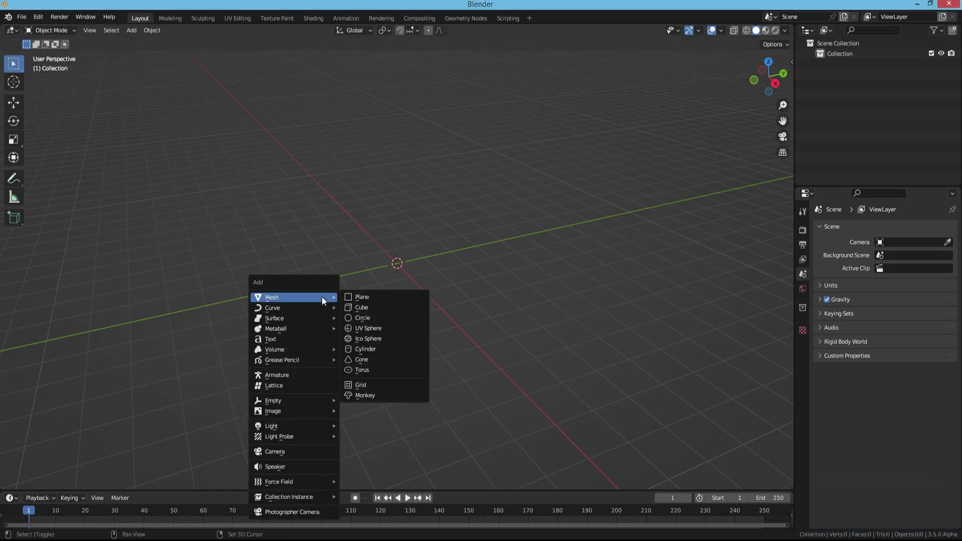
left_click(376, 395)
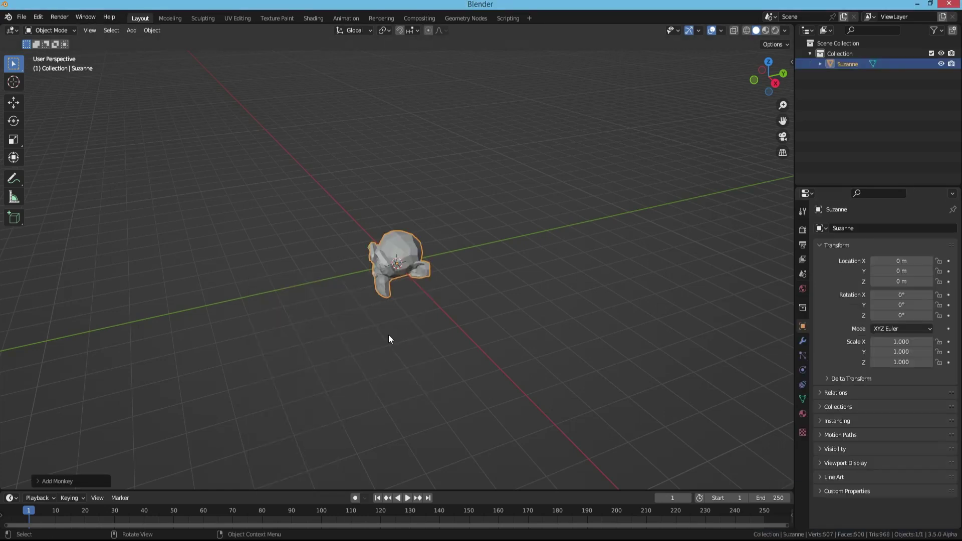
middle_click_drag(389, 339, 431, 306)
- Scale Suzanne to 2.305, shade it smooth, and enlarge the timeline area
key("s")
key("Escape")
key("s")
left_click(425, 252)
right_click(426, 252)
left_click(428, 251)
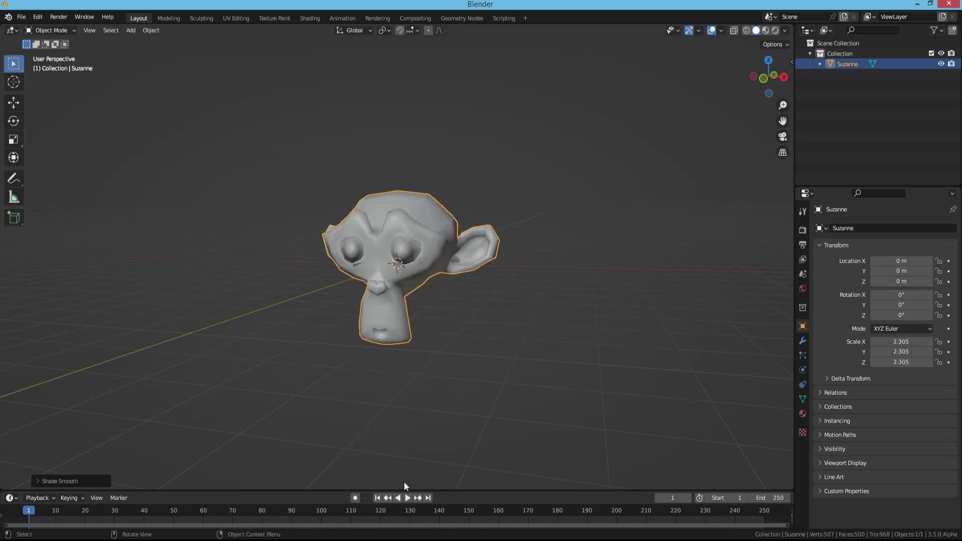
left_click_drag(445, 490, 431, 334)
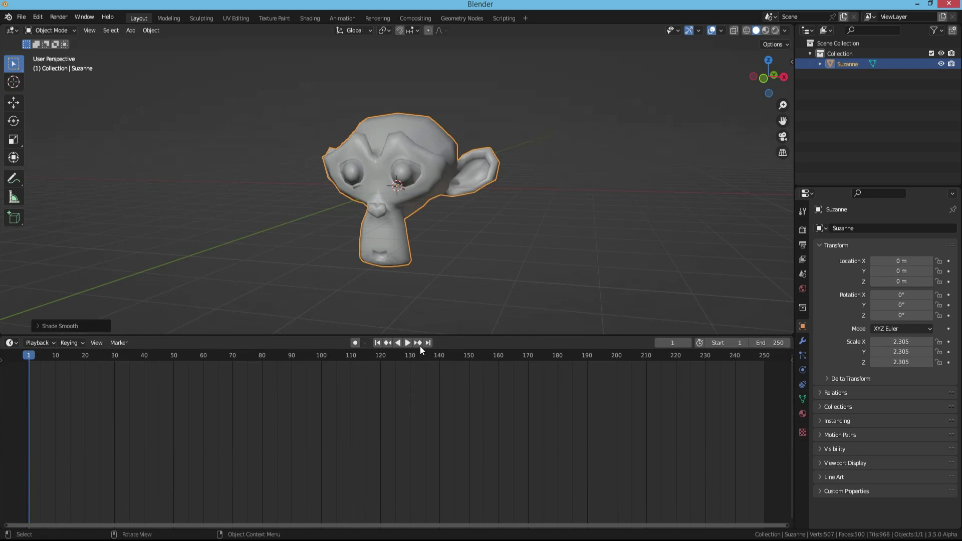
- Turn the timeline into a Geometry Node Editor with a new node group for Suzanne
left_click(12, 344)
left_click(47, 426)
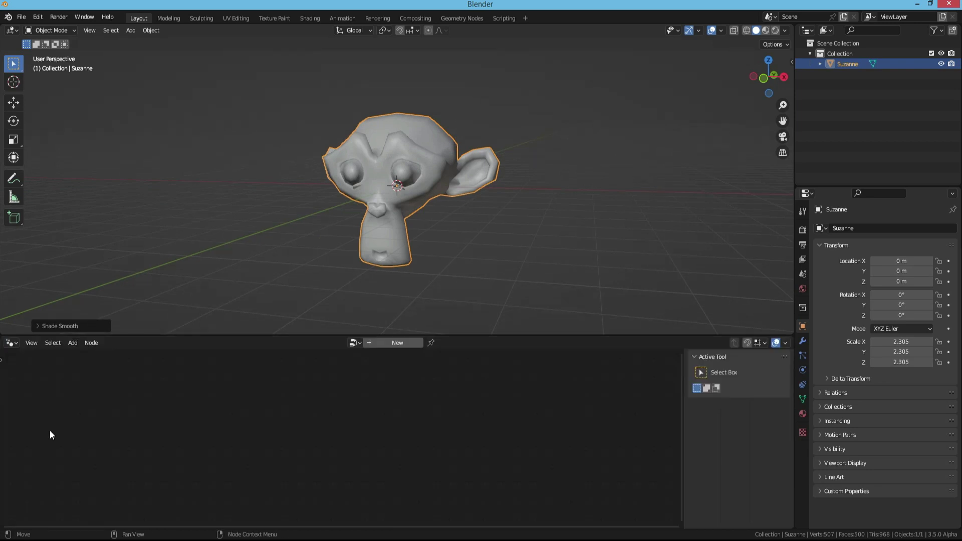
left_click(383, 344)
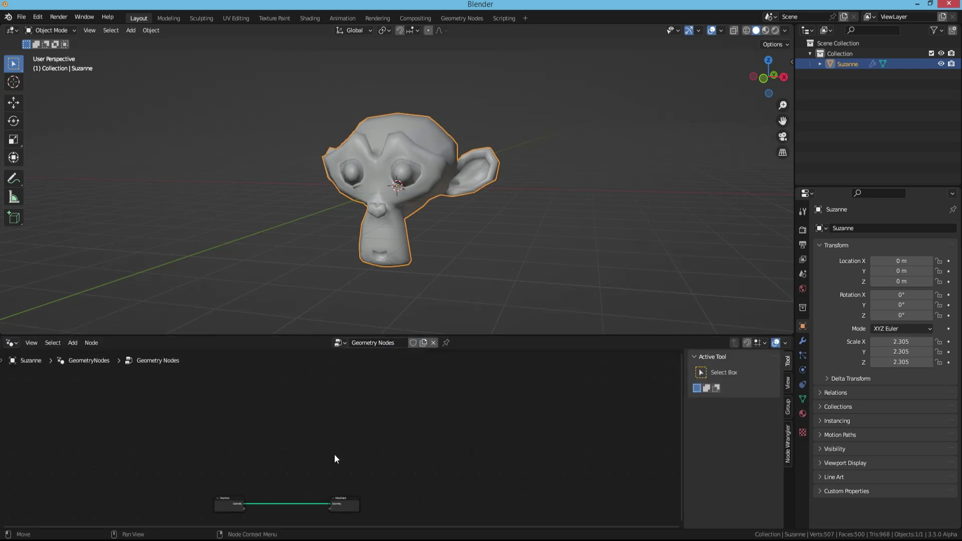
- Insert a Dual Mesh node between the group input and output
scroll(418, 409, "up", 2)
scroll(366, 413, "up", 2)
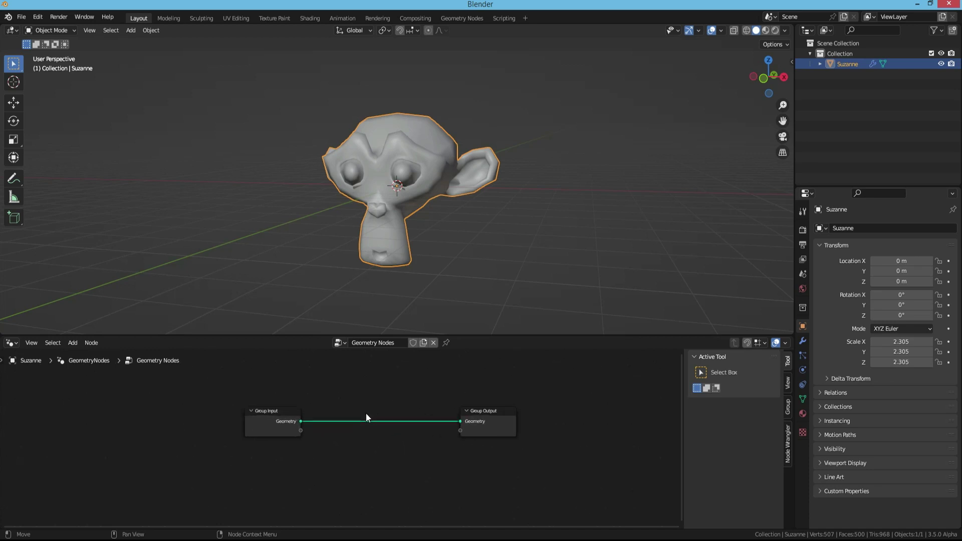
key("shift+a")
type("du")
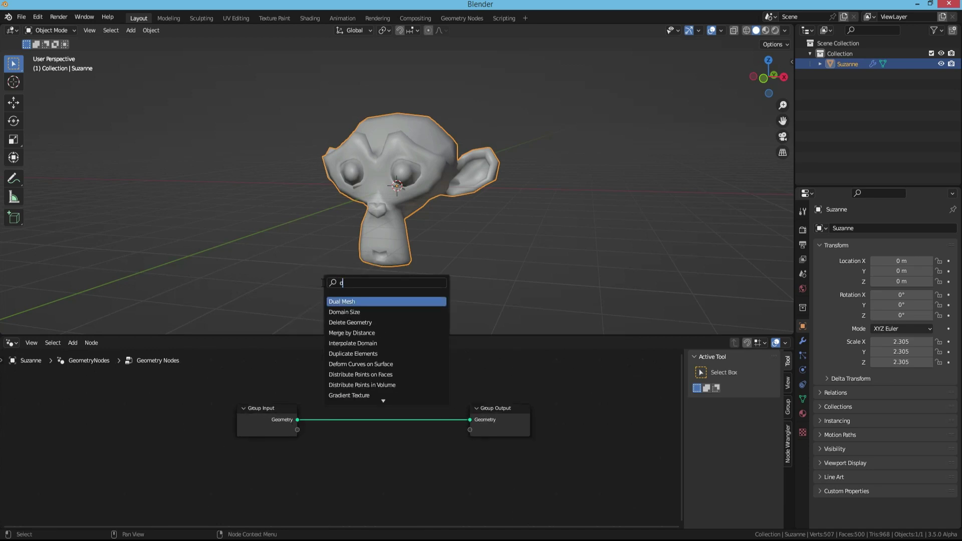
left_click(348, 301)
left_click(348, 301)
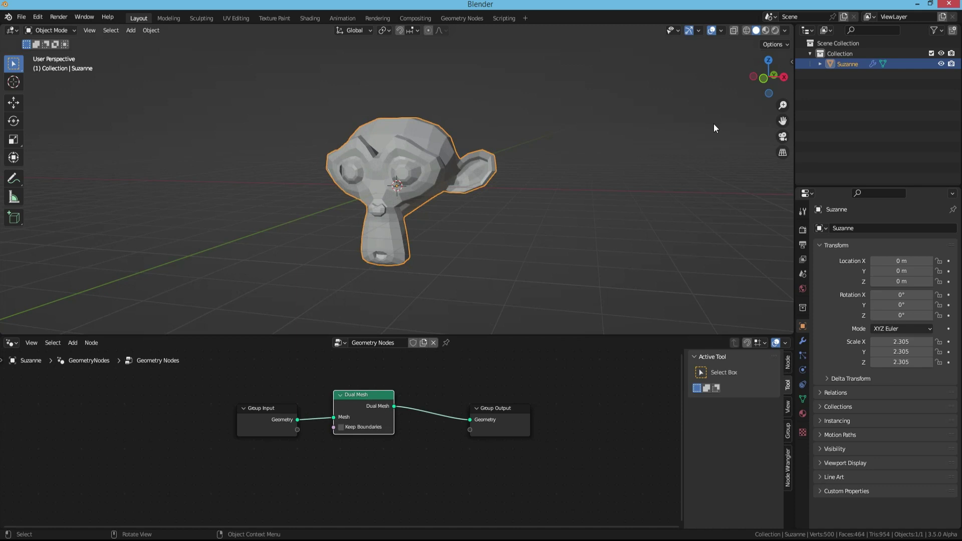
- Show the wireframe overlay and toggle the Dual Mesh node to compare its faceted effect
left_click(724, 29)
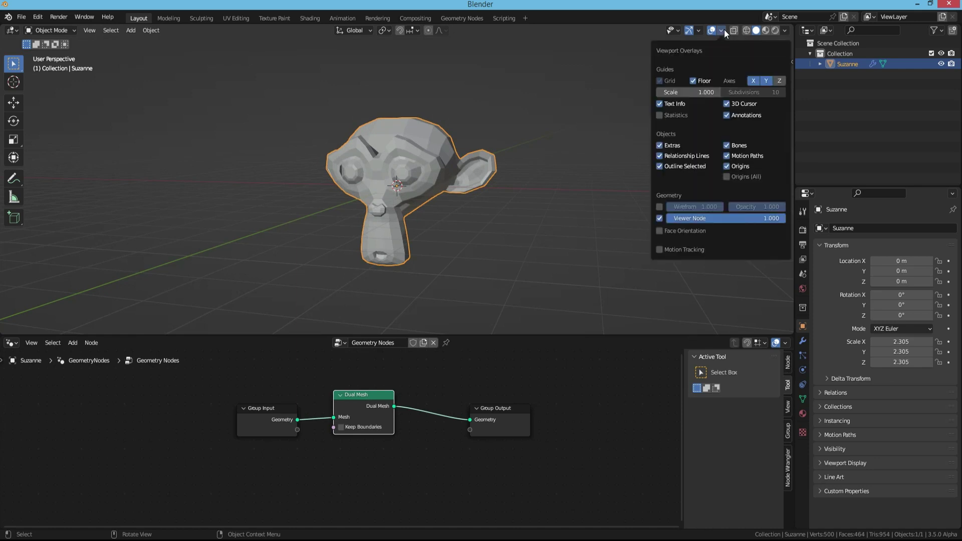
left_click(660, 210)
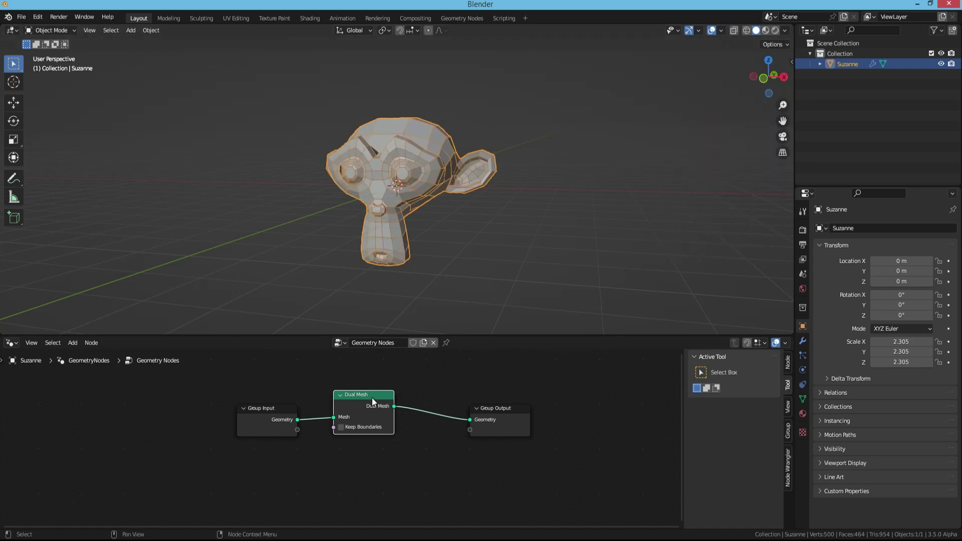
key("m")
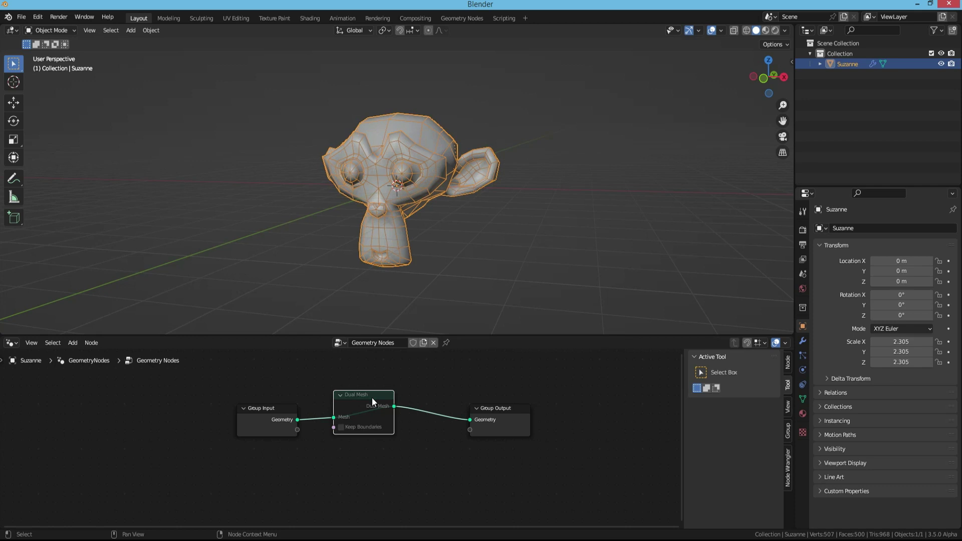
key("m")
left_click(295, 218)
middle_click_drag(295, 218, 327, 227)
scroll(333, 230, "up", 3)
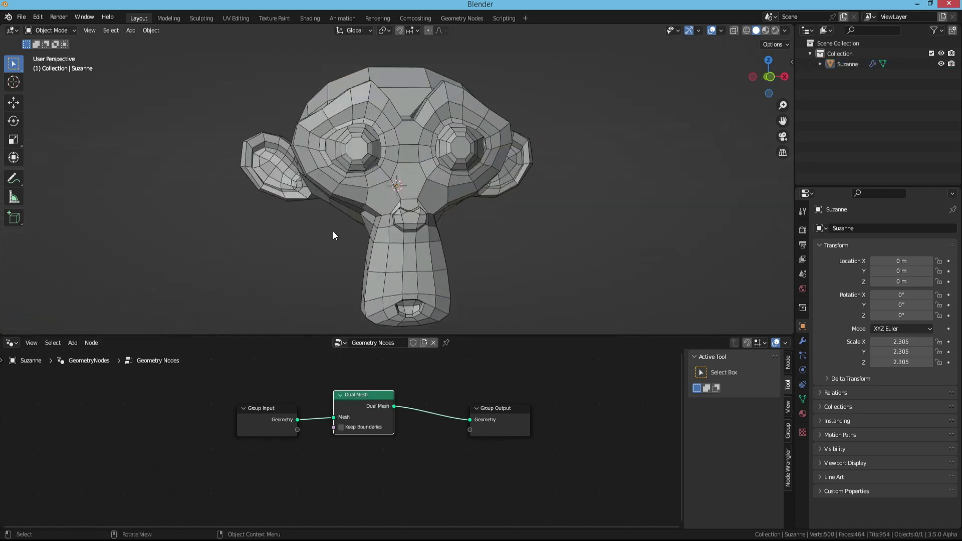
key("m")
key("m")
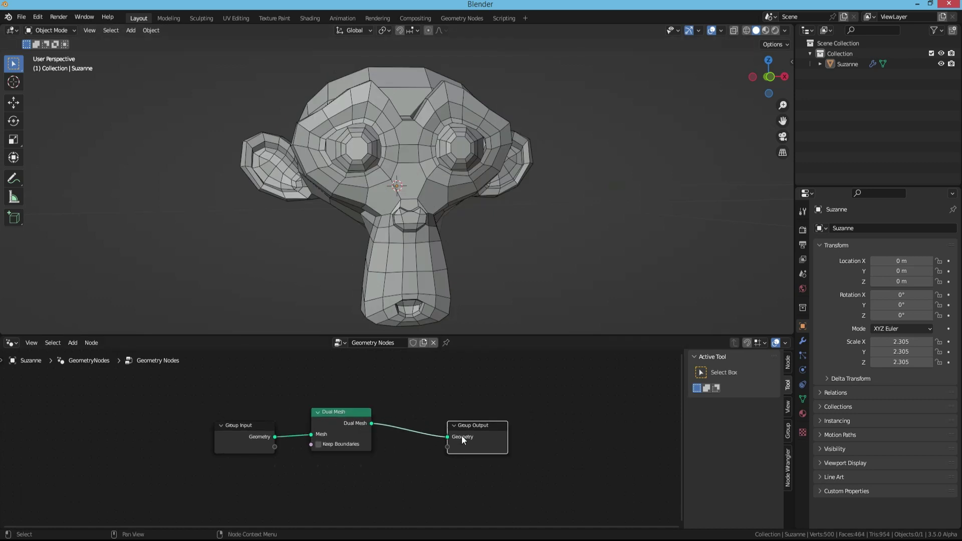
- Move the Group Output node far right to make room in the node graph
left_click_drag(435, 437, 540, 419)
middle_click_drag(540, 419, 395, 429)
key("shift+a")
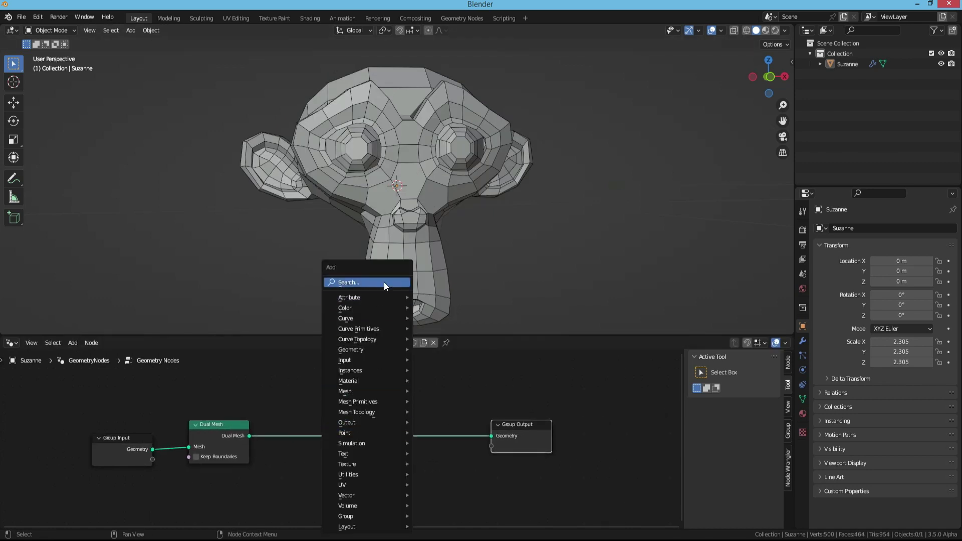
- Add an Extrude Mesh node after Dual Mesh with Offset Scale 0
left_click(384, 282)
type("ex")
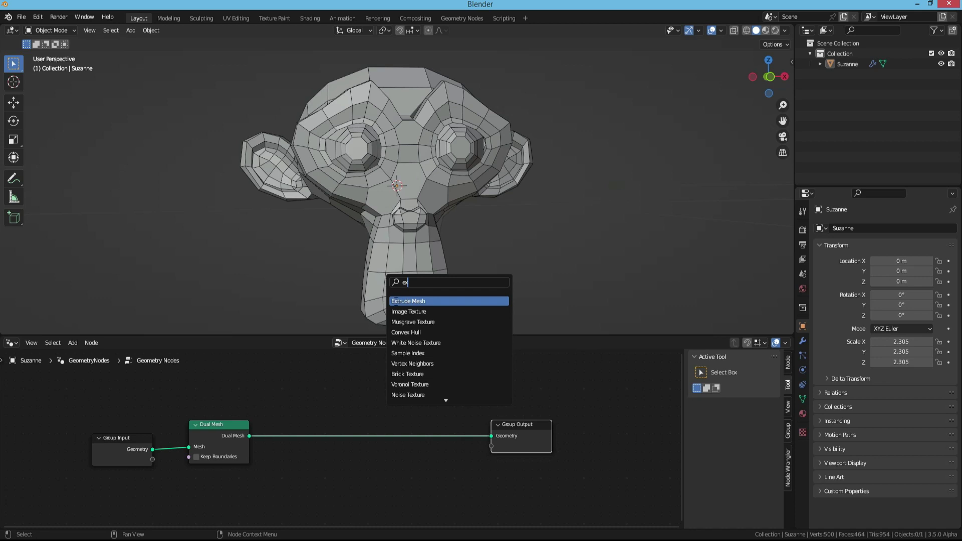
left_click(394, 300)
left_click(295, 425)
double_click(315, 486)
type("0")
key("Return")
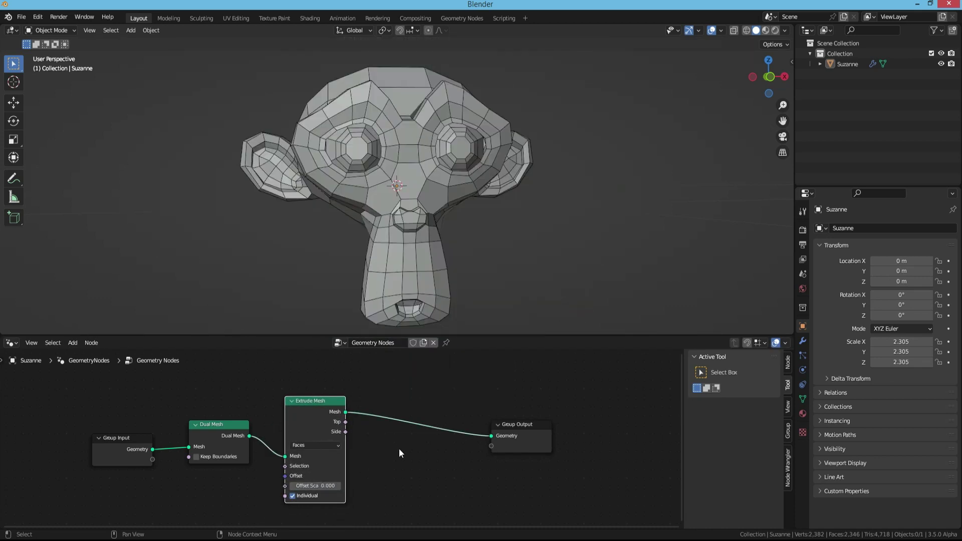
- Insert a Scale Elements node after Extrude Mesh and rearrange the nodes
key("shift+a")
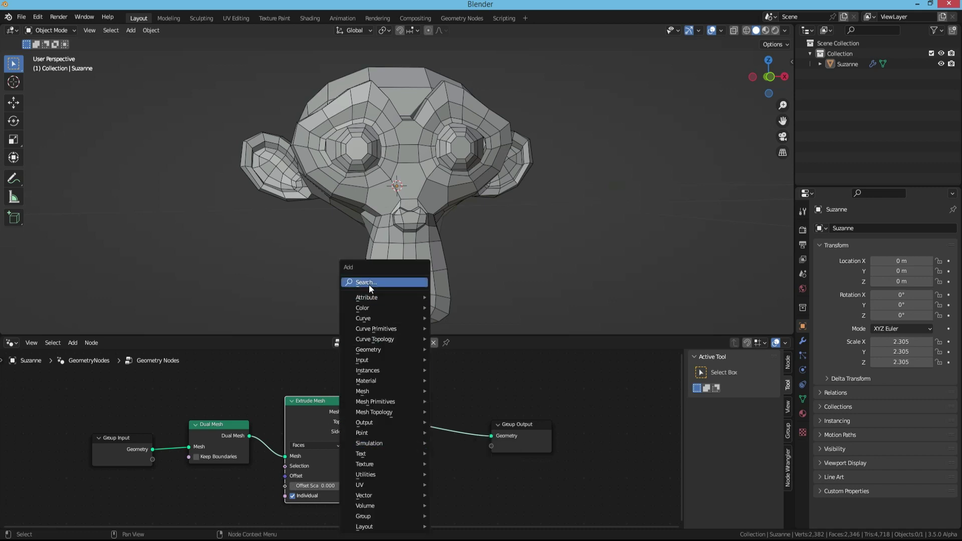
left_click(370, 285)
type("sca")
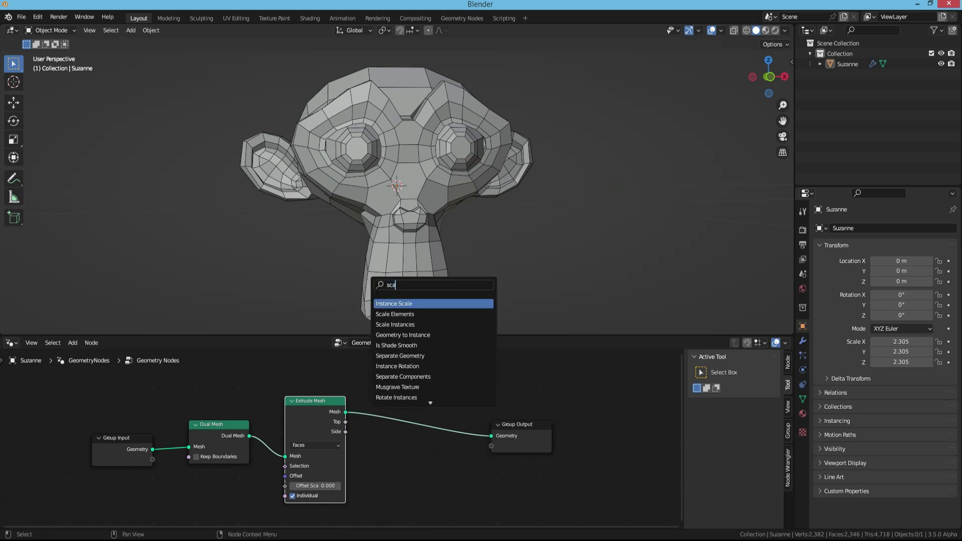
left_click(386, 315)
left_click(388, 440)
left_click_drag(408, 401, 402, 392)
left_click_drag(521, 443, 650, 435)
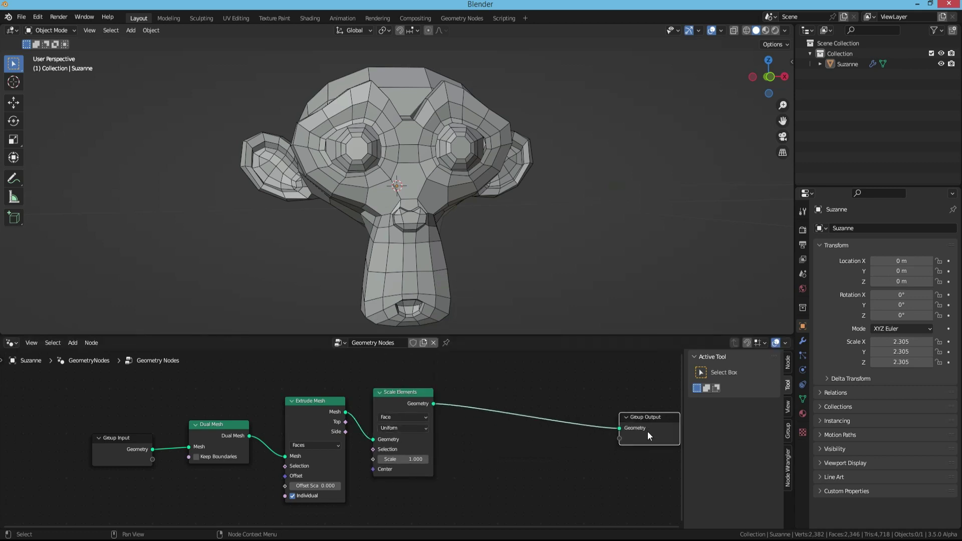
key("n")
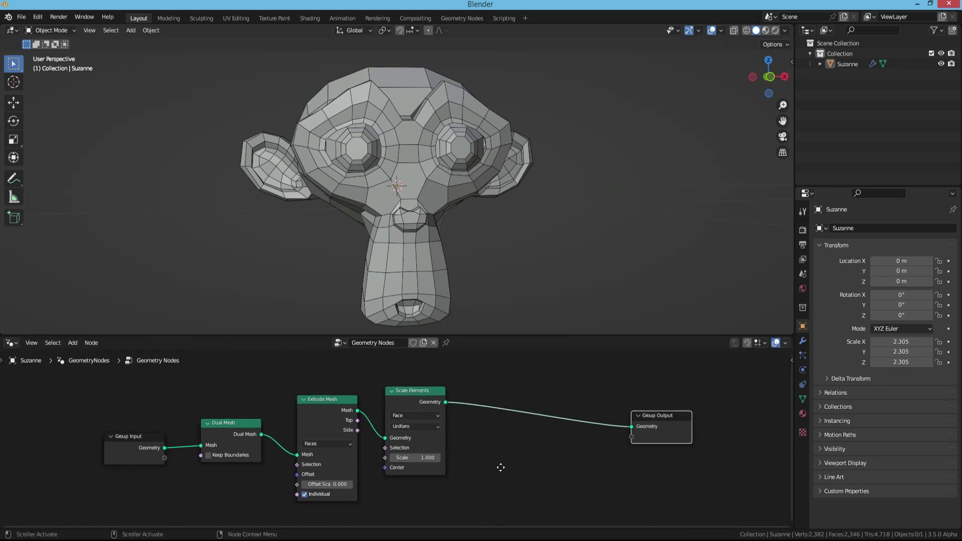
- Set element scale to 1.700 and link Extrude Mesh Top into Scale Elements Selection
mouse_move(414, 458)
left_mouse_down()
mouse_move(448, 457)
mouse_move(416, 457)
mouse_move(434, 470)
left_mouse_up()
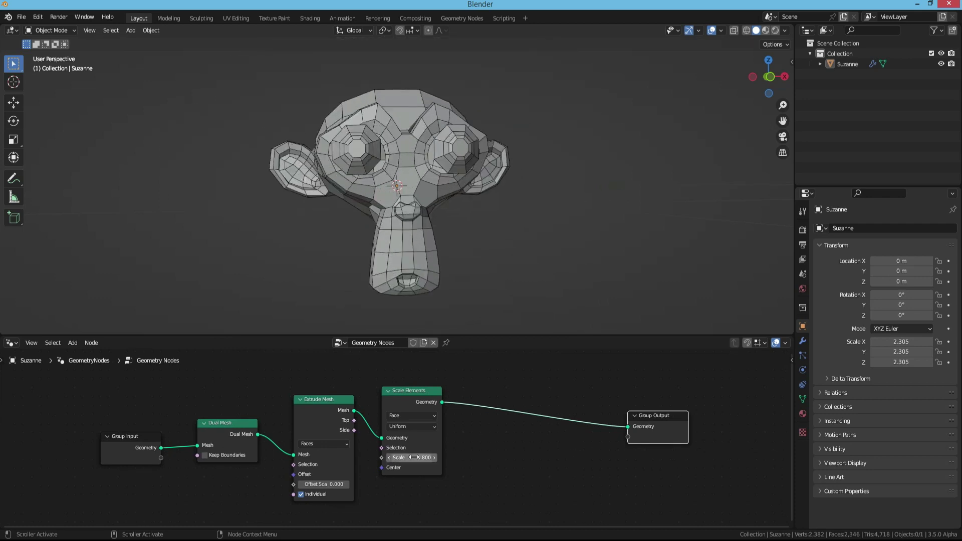
left_click_drag(353, 420, 382, 448)
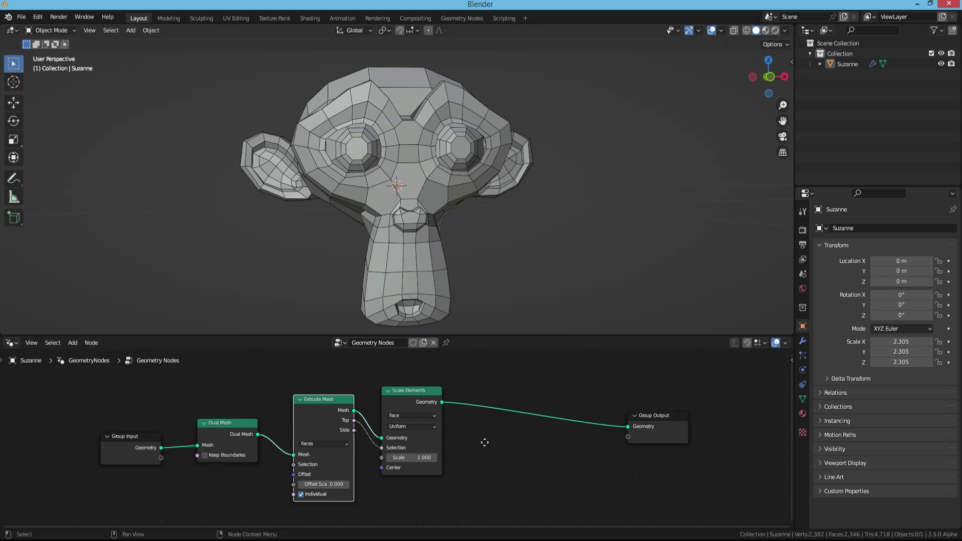
middle_click_drag(485, 442, 442, 444)
middle_click_drag(373, 276, 377, 293)
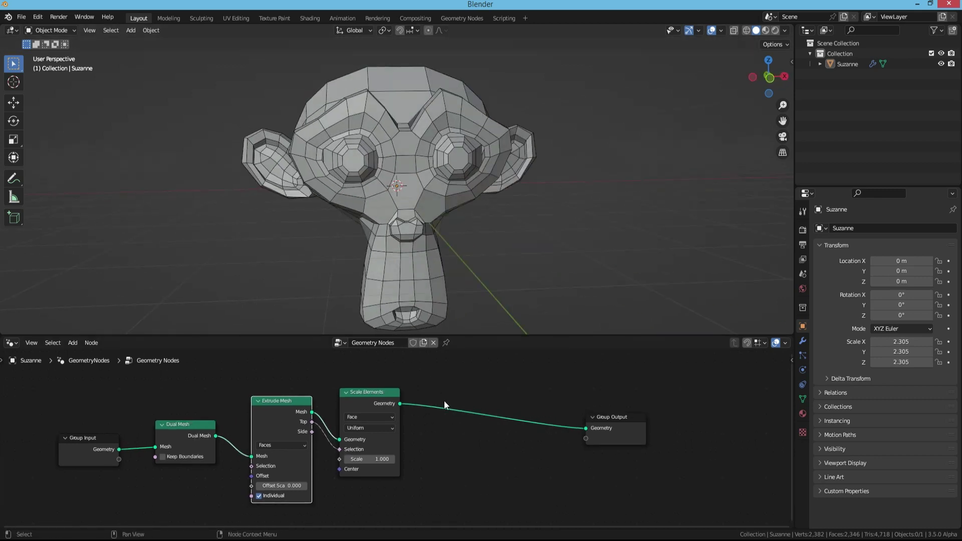
key("shift+a")
- Add a Delete Geometry node before Group Output, selected by Extrude Mesh Top
left_click(444, 282)
type("de")
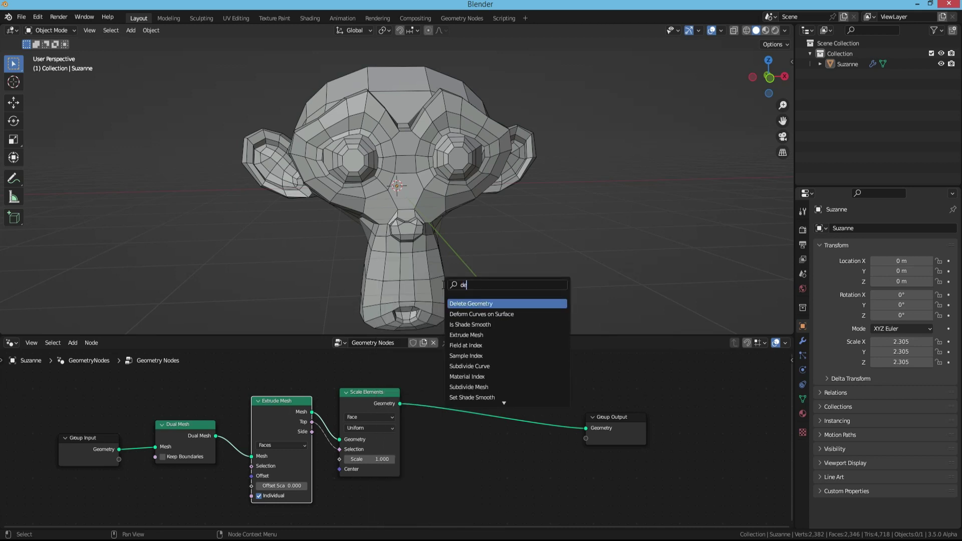
type("l")
key("Return")
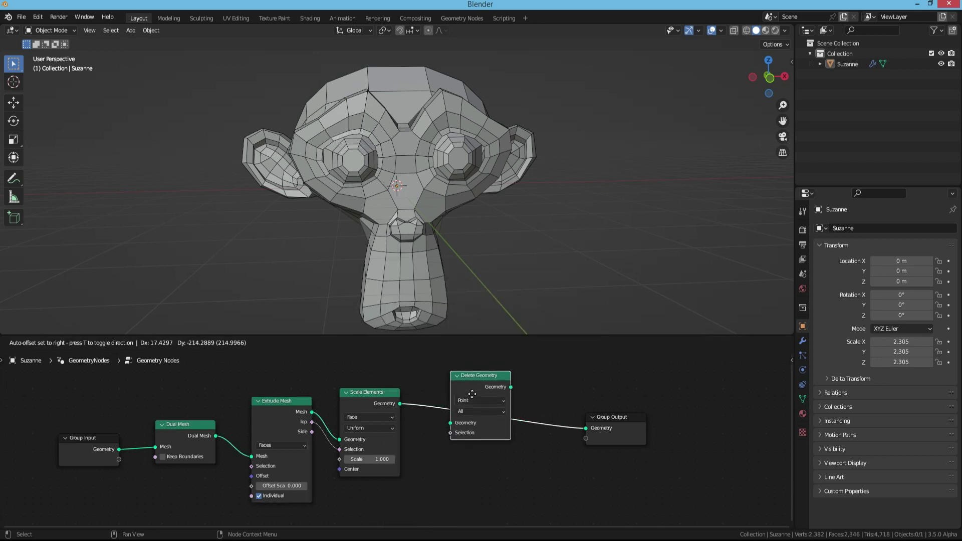
left_click(426, 414)
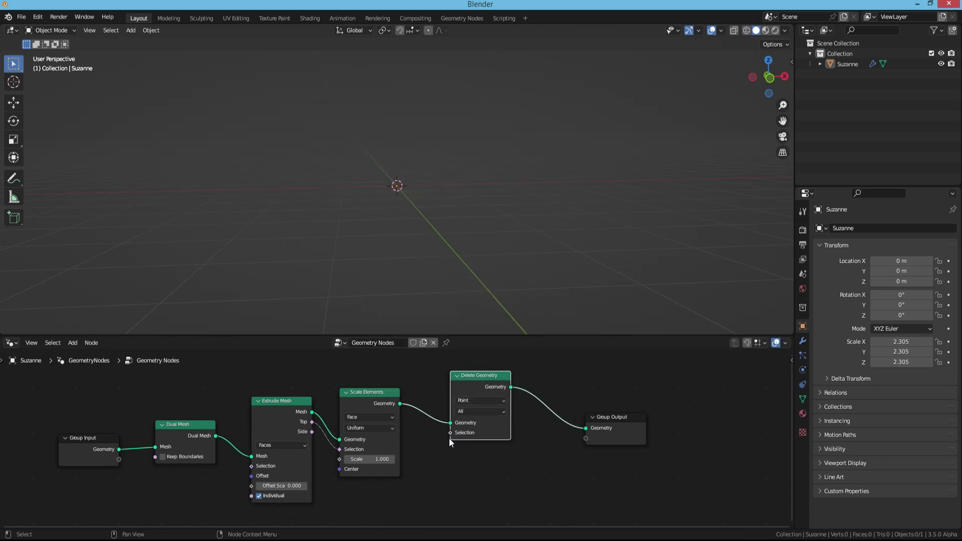
left_click_drag(311, 422, 452, 434)
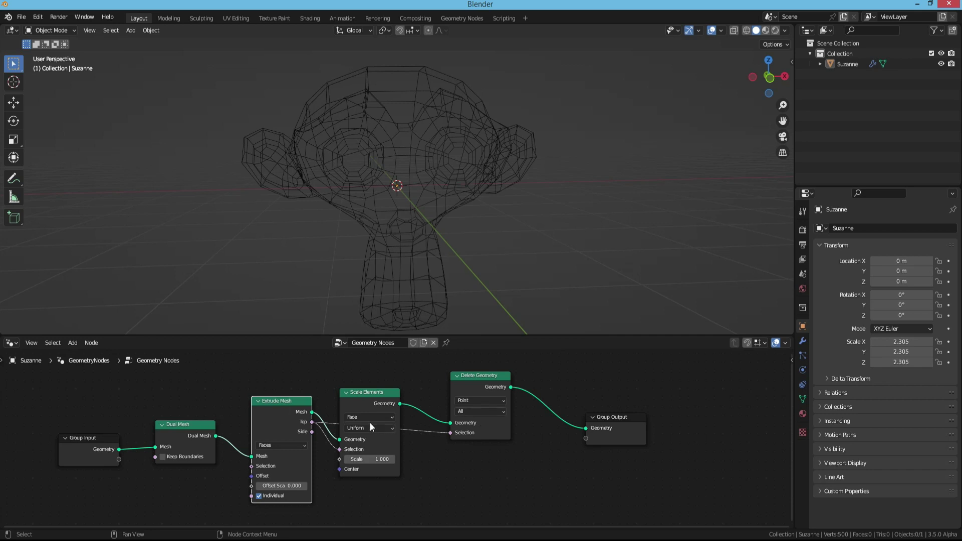
- Set the Delete Geometry domain to Face
left_click(477, 402)
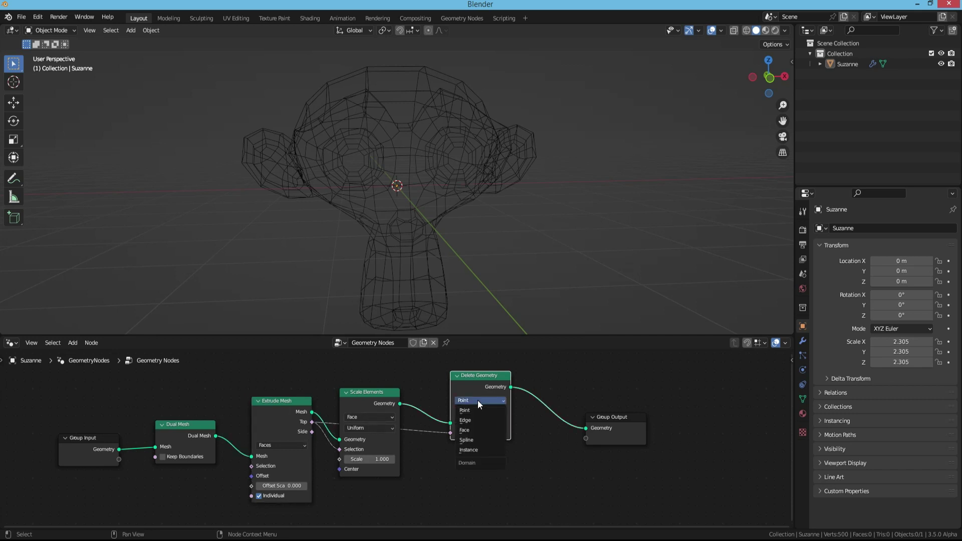
left_click(465, 431)
middle_click_drag(473, 435, 441, 435)
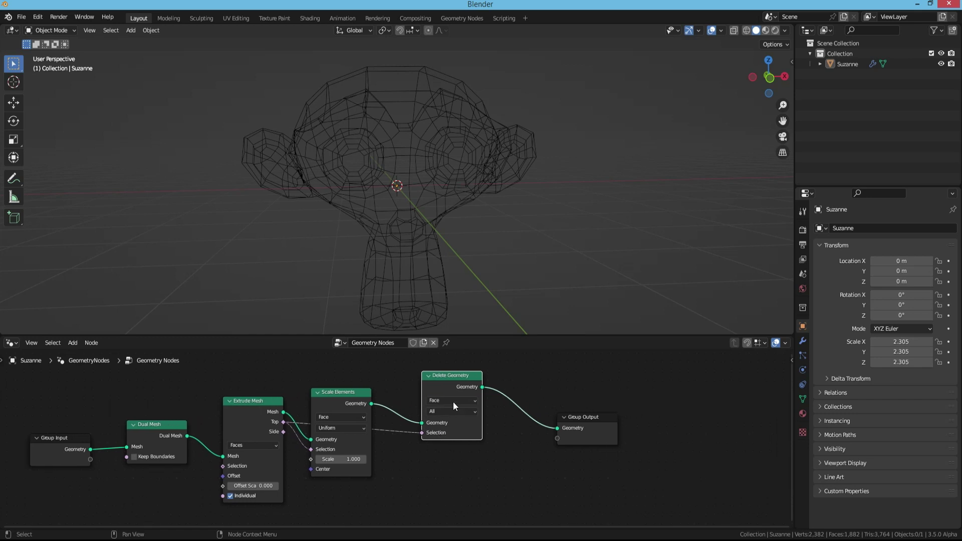
left_click(453, 401)
- Set the Scale Elements scale to 0.500 to open holes in the faces
mouse_move(351, 459)
left_mouse_down()
mouse_move(326, 459)
mouse_move(356, 459)
left_mouse_up()
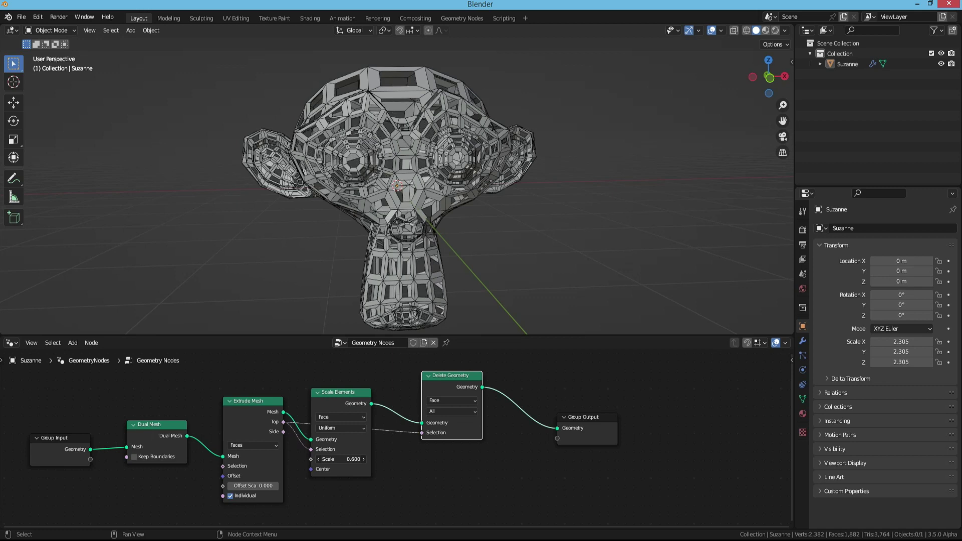
middle_click_drag(351, 200, 400, 195)
left_click(341, 459)
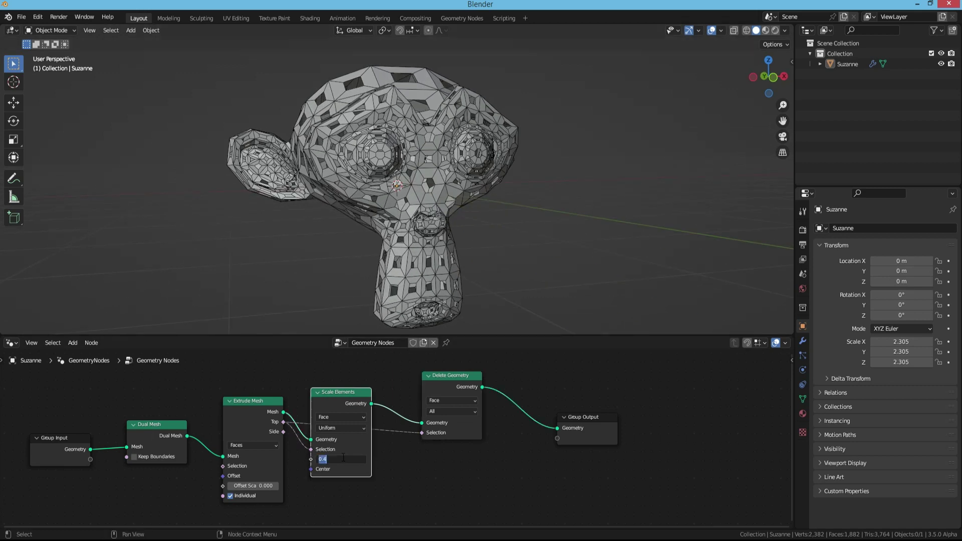
type(".5")
key("Return")
- Make room before Group Output and duplicate the Extrude Mesh node
left_click_drag(579, 440, 627, 422)
middle_click_drag(429, 403, 404, 422)
left_click_drag(404, 422, 398, 448)
left_click(223, 429)
key("shift+d")
- Place the duplicated Extrude Mesh before the output with Offset Scale 0.050
left_click(524, 423)
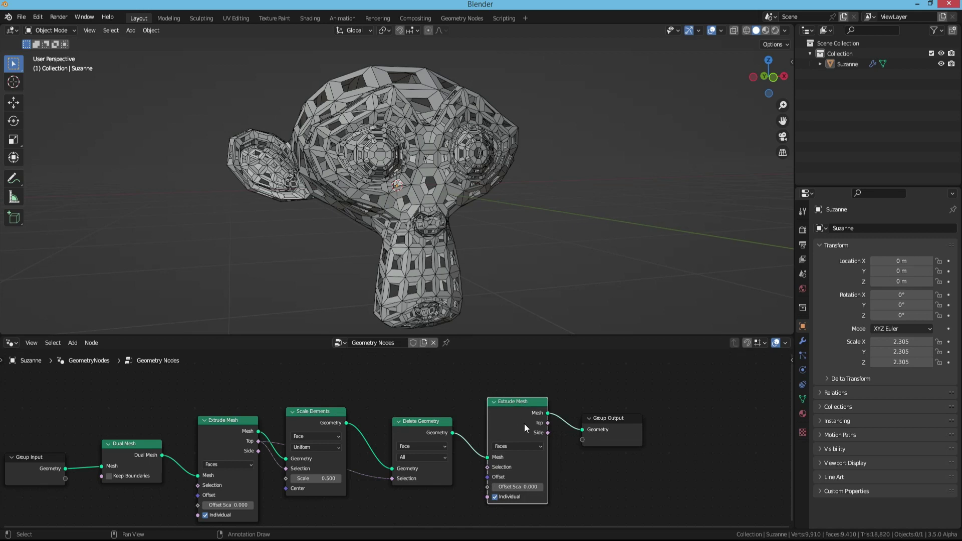
left_click_drag(524, 423, 512, 422)
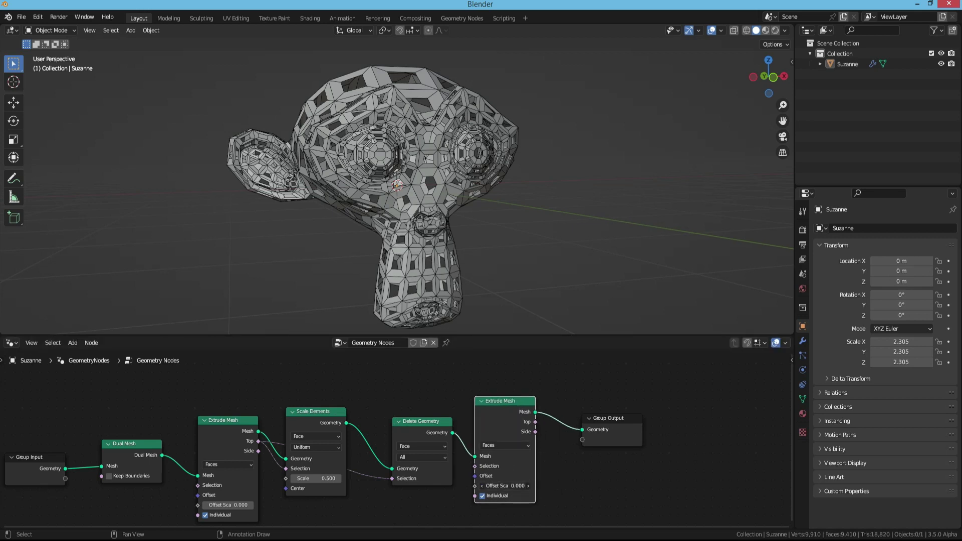
left_click_drag(506, 485, 486, 486)
left_click(504, 486)
type(".5")
key("Return")
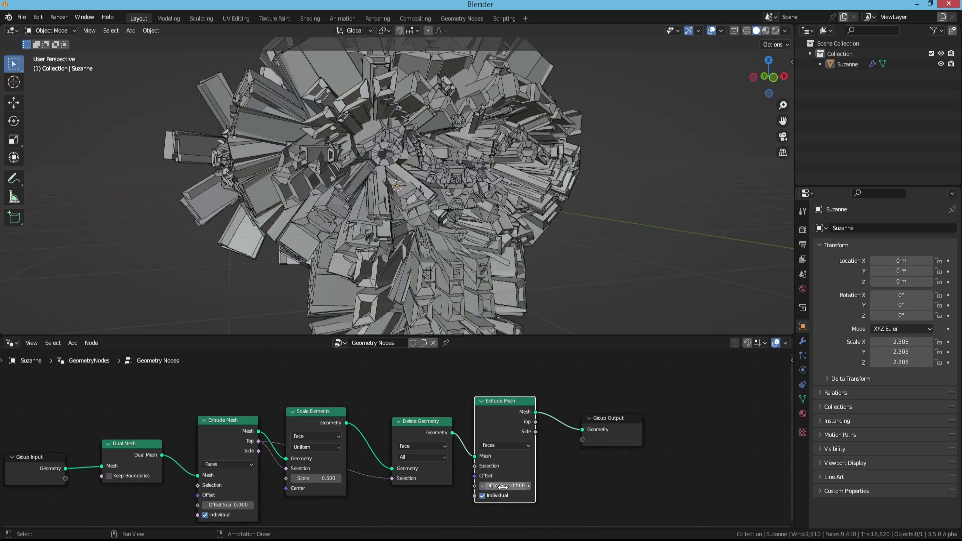
left_click(502, 486)
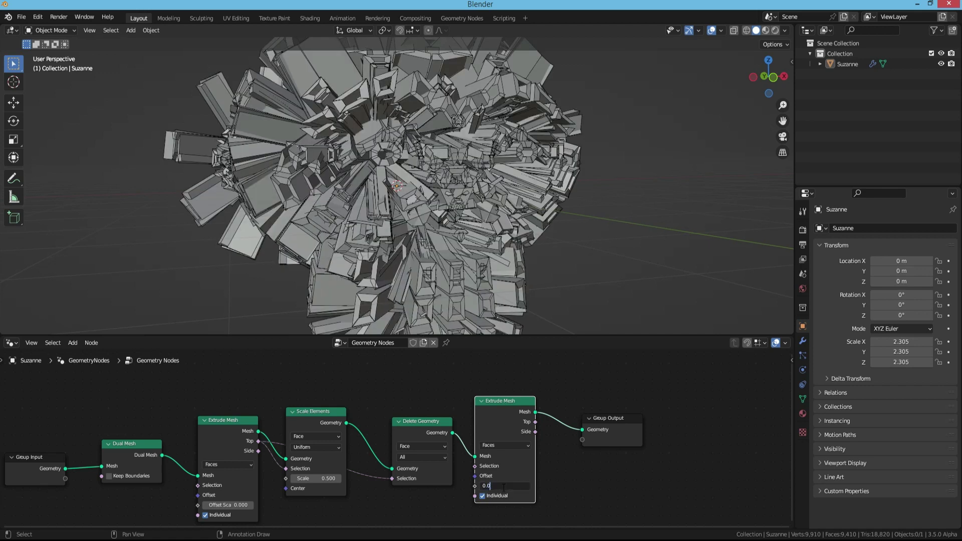
key("Return")
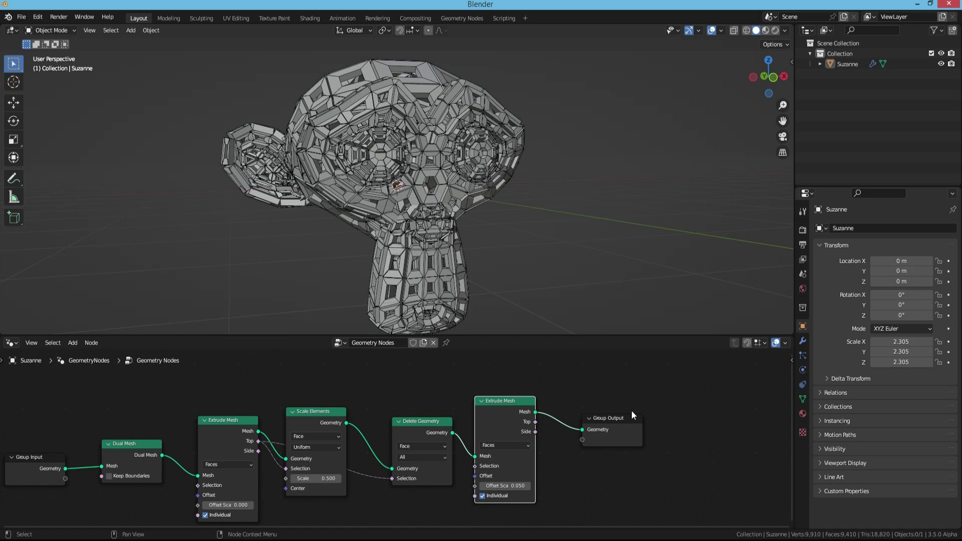
- Search the add-node list for 'sub' to find a subdivision node
key("shift+a")
left_click(611, 282)
type("sub")
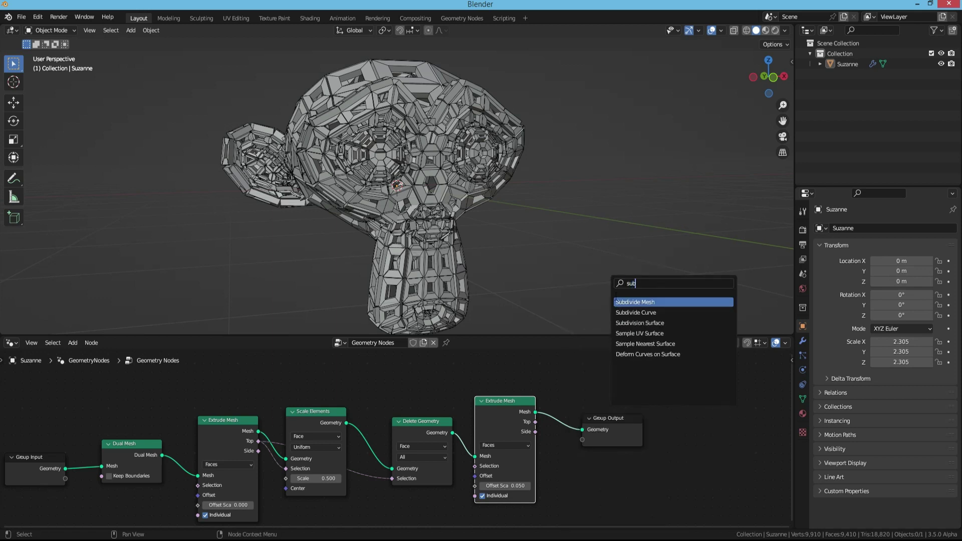
- Add a level-2 Subdivision Surface before Group Output, hide overlays, and negate the extrusion offset
left_click(640, 323)
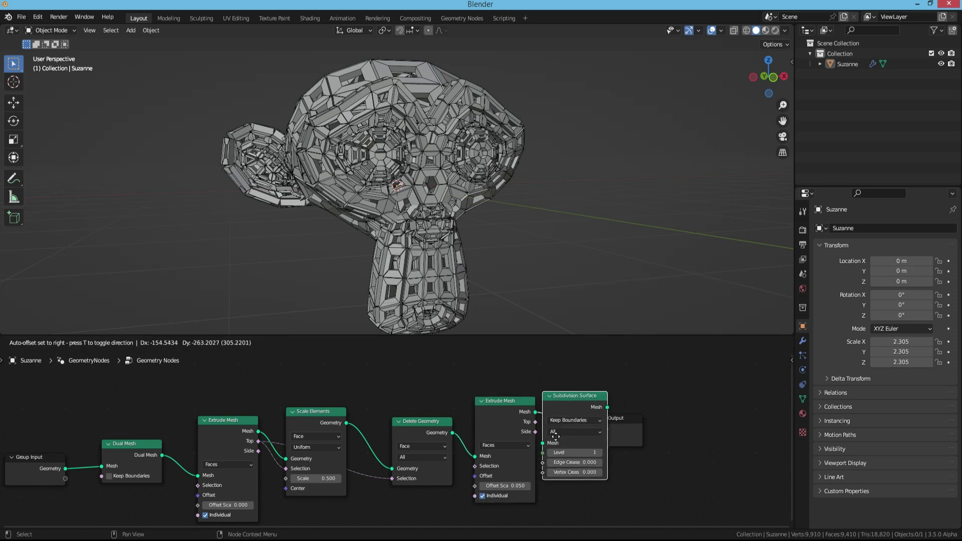
left_click(555, 432)
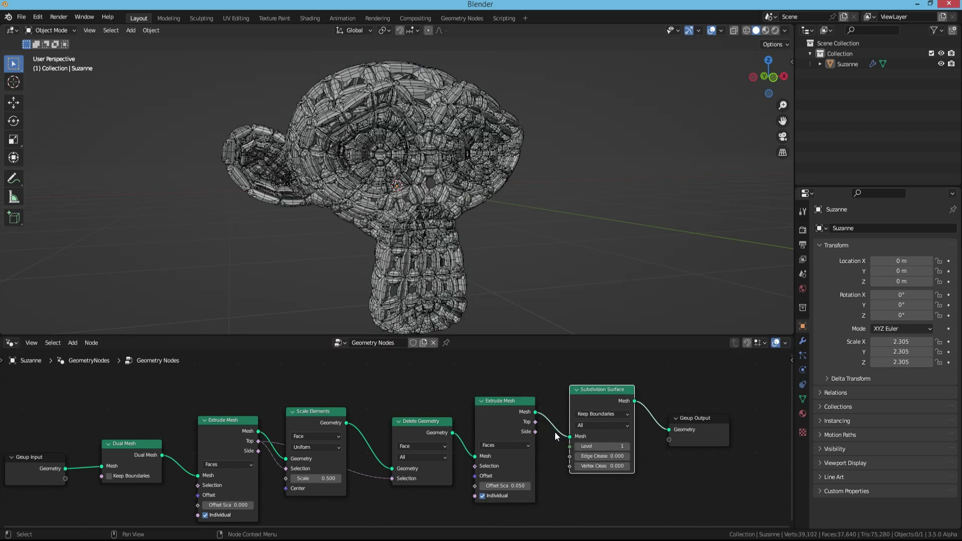
left_click(712, 32)
key("KP_1")
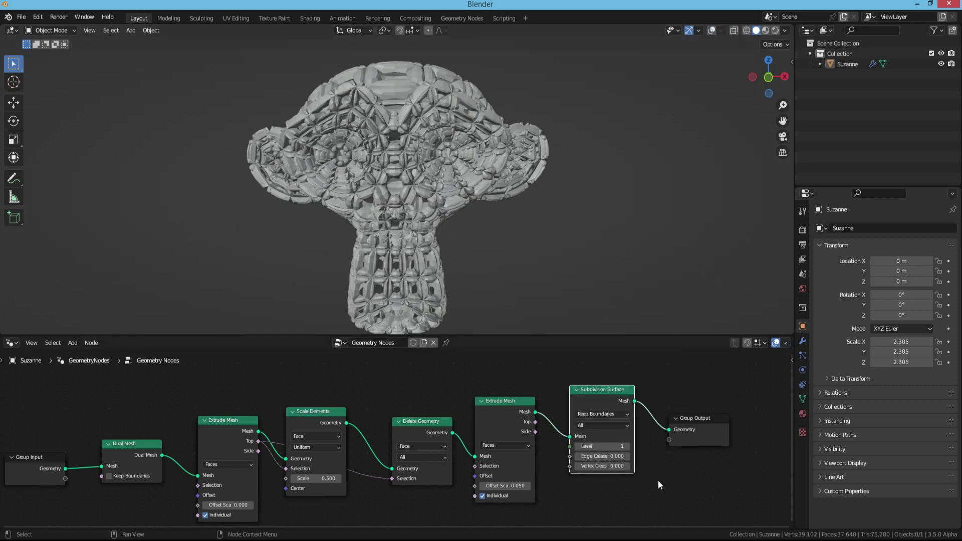
left_click(630, 447)
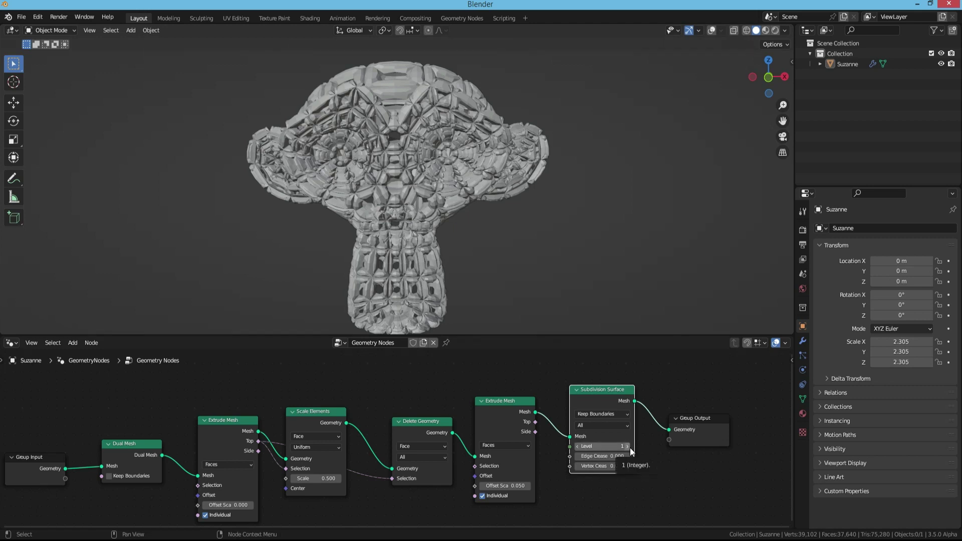
key("minus")
left_click_drag(506, 486, 519, 485)
- Set the second extrusion's Offset Scale back to 0.050
double_click(518, 485)
type("0")
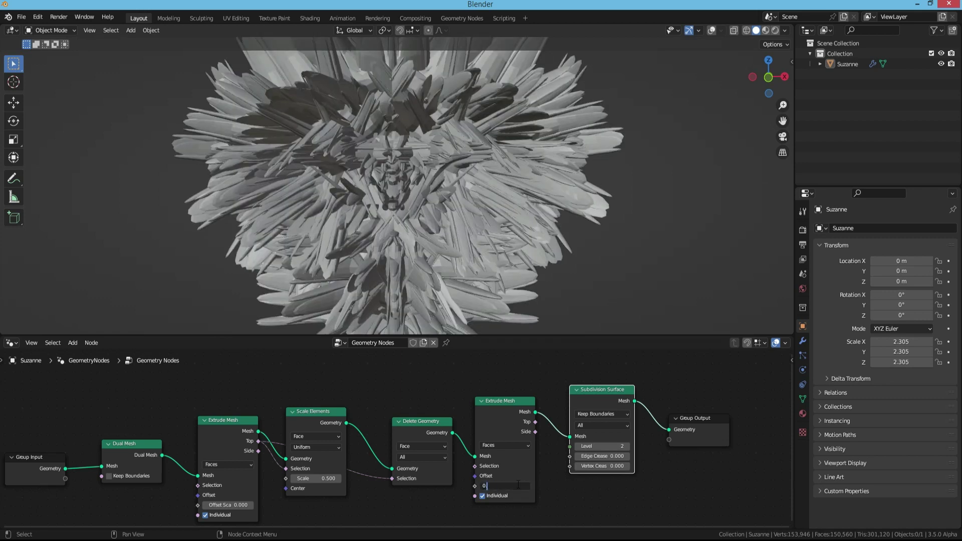
key("Return")
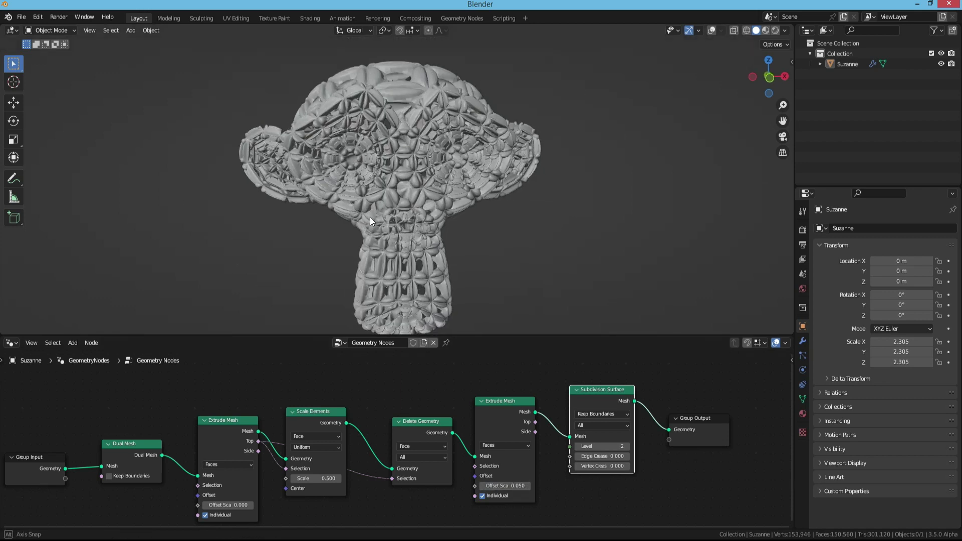
middle_click_drag(357, 218, 382, 224)
middle_click_drag(368, 455, 378, 439)
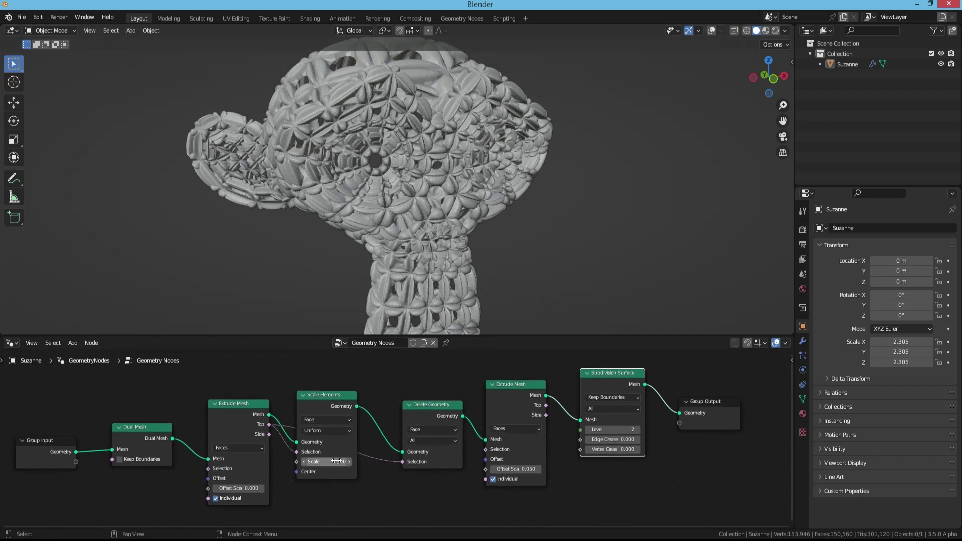
- Try an element scale of 0.000 and inspect Suzanne from several angles
left_click_drag(326, 461, 305, 462)
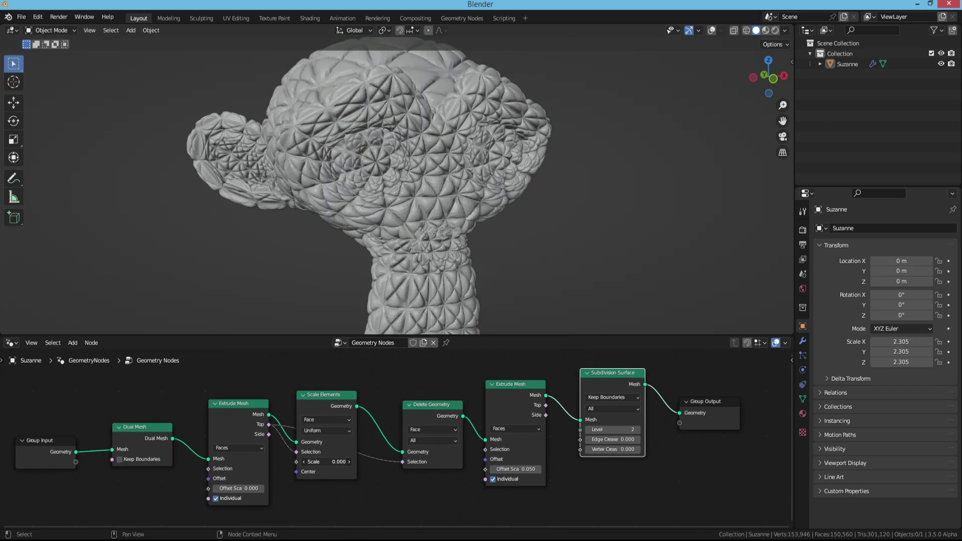
mouse_move(333, 236)
middle_mouse_down()
mouse_move(357, 243)
mouse_move(303, 243)
mouse_move(333, 245)
mouse_move(317, 242)
middle_mouse_up()
scroll(491, 260, "up", 3)
scroll(501, 265, "up", 3)
scroll(515, 275, "down", 3)
scroll(512, 278, "down", 2)
middle_click_drag(483, 276, 451, 280)
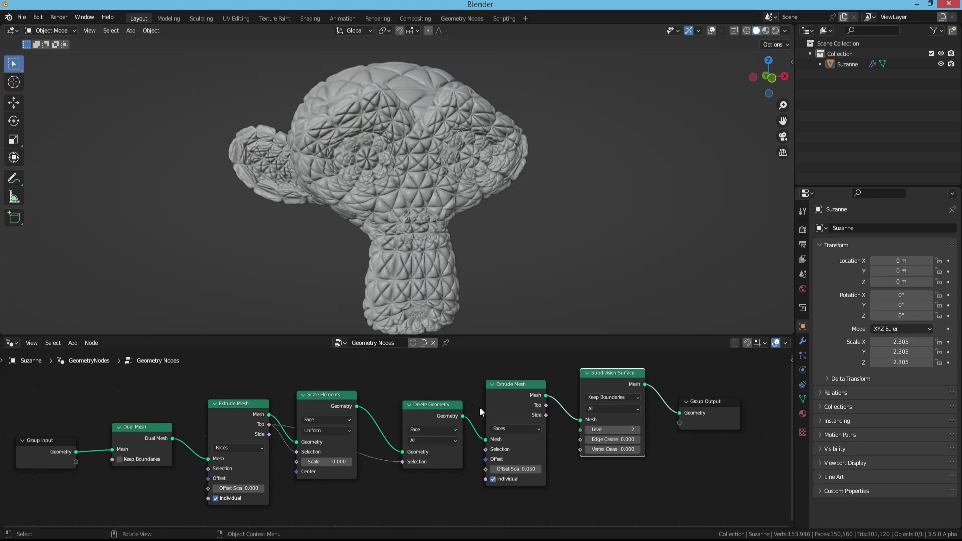
- Restore element scale to 0.5 and lower the Subdivision Surface level to 1
left_click(332, 467)
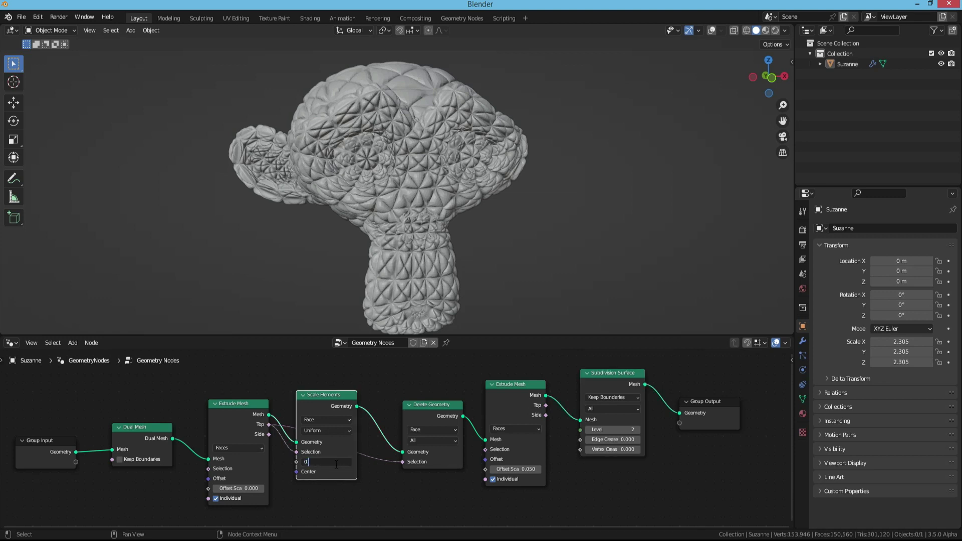
type(".2")
key("Return")
left_click(342, 464)
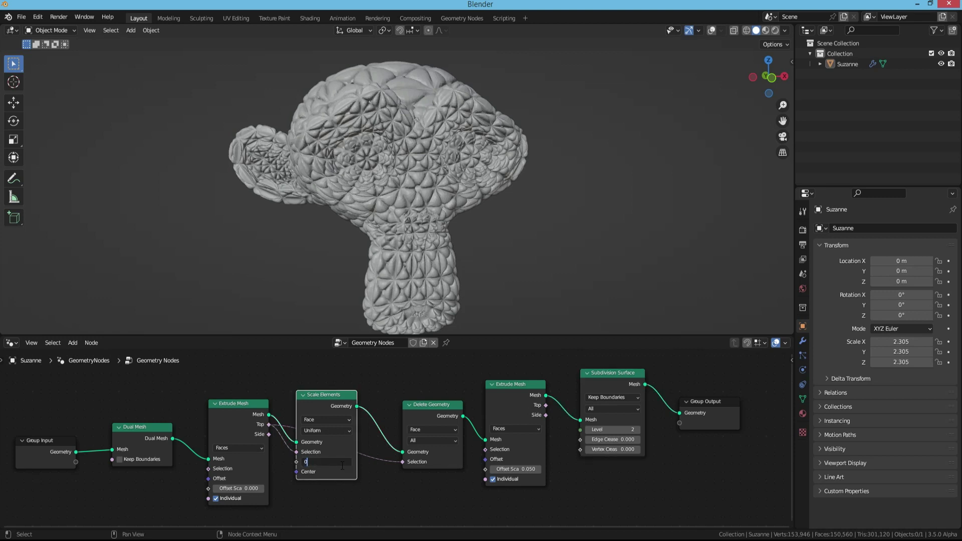
type(".5")
key("Return")
left_click(589, 432)
- Feed the first Extrude Mesh's Top output into the second Extrude Mesh's Selection
left_click_drag(714, 412, 733, 400)
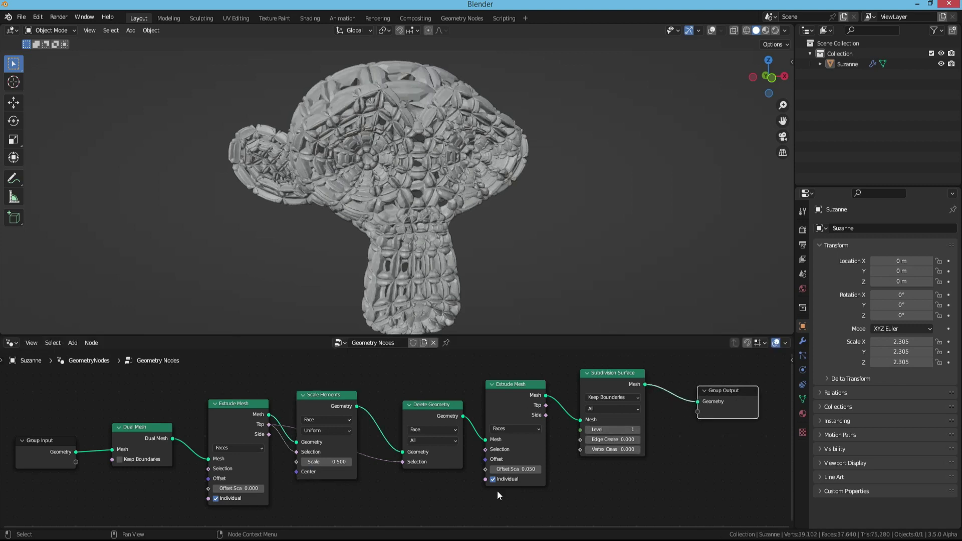
left_click_drag(270, 425, 486, 450)
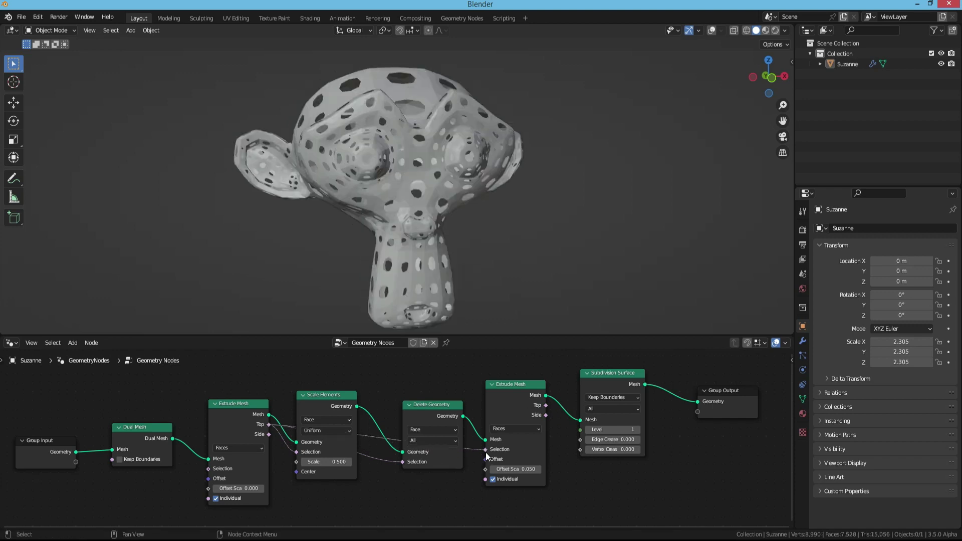
middle_click_drag(332, 223, 525, 417)
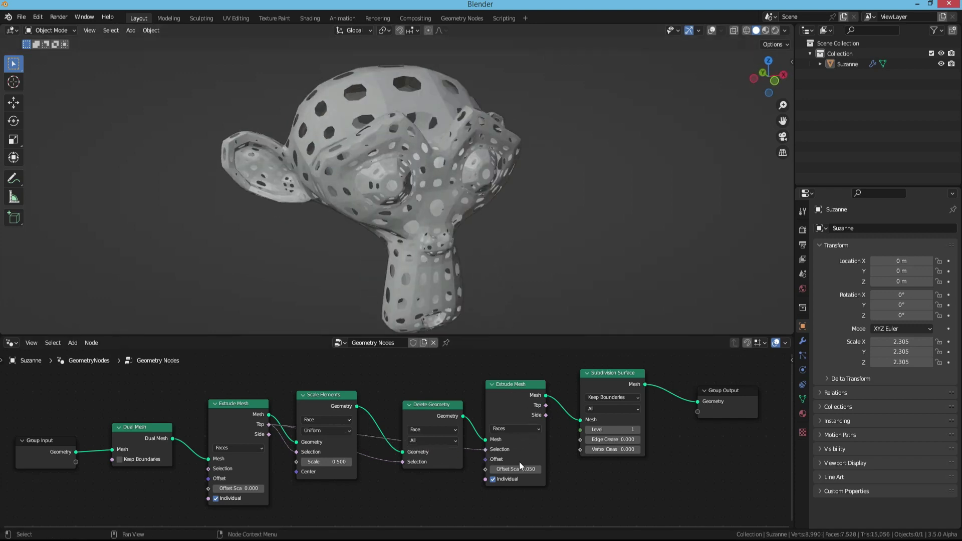
- Set the second extrusion's Offset Scale to 0.5 and inspect the perforated head close up
left_click_drag(517, 469, 505, 485)
left_click(516, 468)
type("0.5")
key("Return")
middle_click_drag(502, 281, 499, 210)
scroll(449, 230, "down", 4)
mouse_move(449, 230)
middle_mouse_down()
mouse_move(442, 269)
mouse_move(425, 263)
middle_mouse_up()
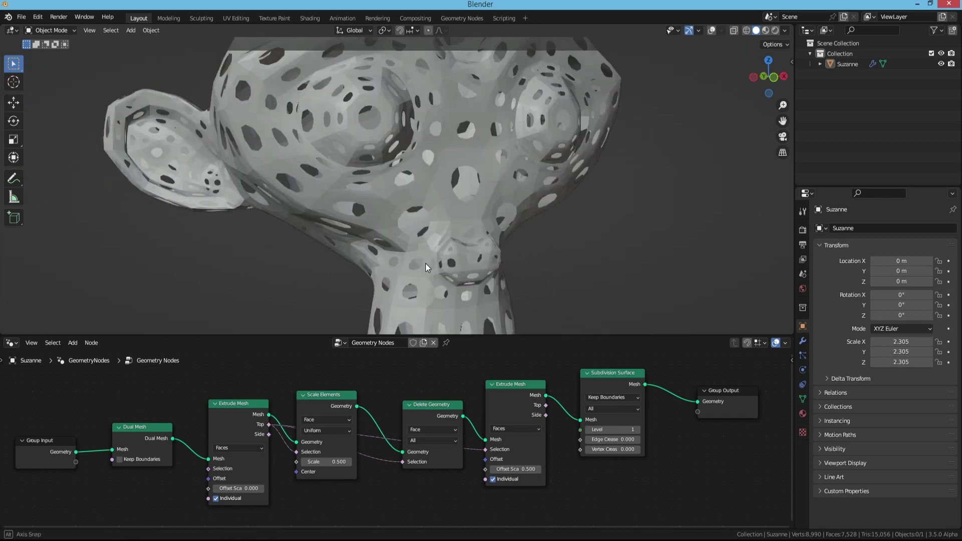
scroll(469, 453, "down", 1)
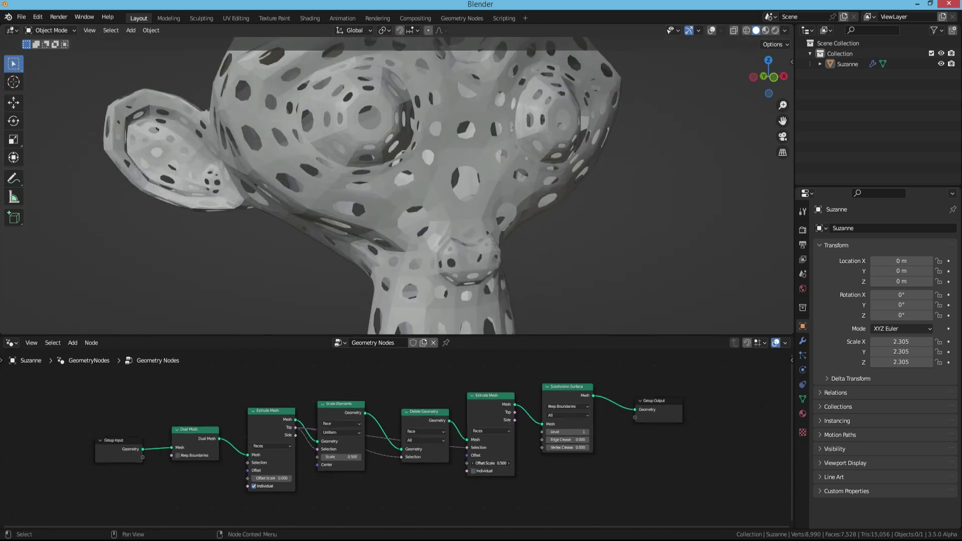
- Remove the selection link into the second Extrude Mesh and review Suzanne
left_click_drag(468, 447, 480, 464)
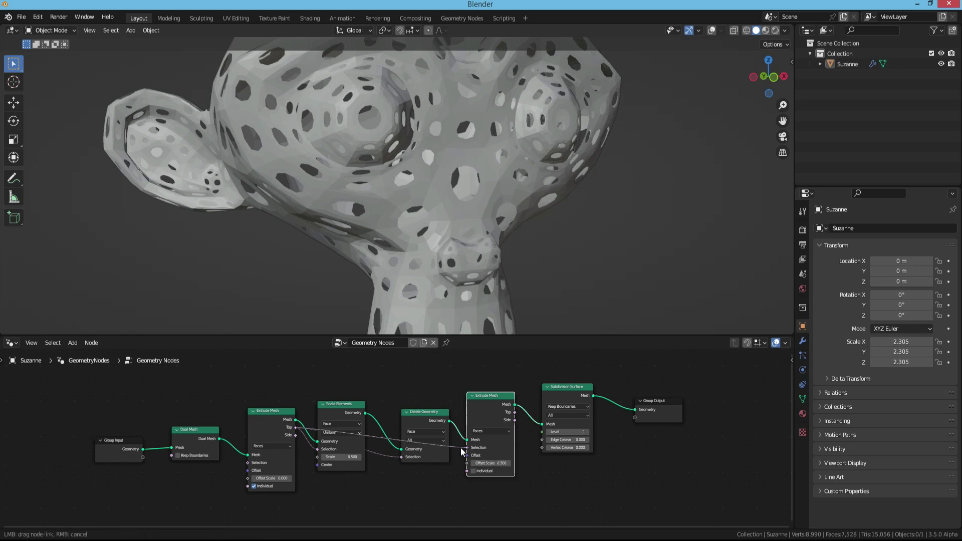
left_click(490, 465)
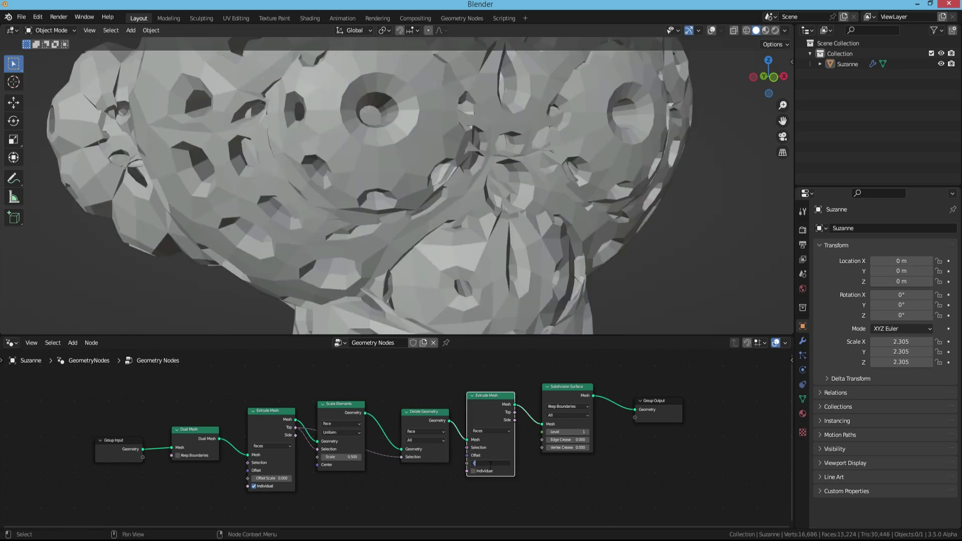
key("Return")
scroll(490, 465, "up", 3)
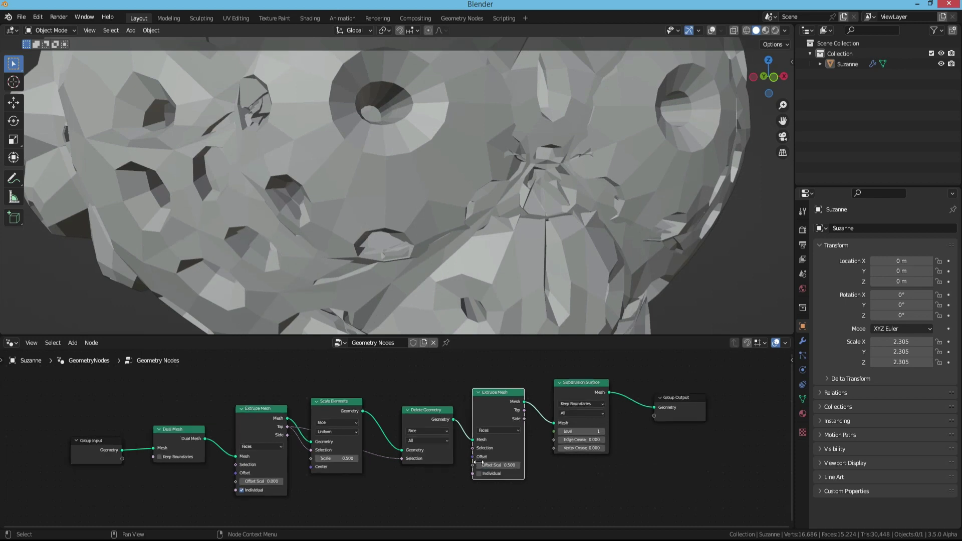
scroll(491, 260, "down", 5)
scroll(490, 261, "down", 4)
middle_click_drag(477, 260, 370, 237)
scroll(391, 271, "up", 1)
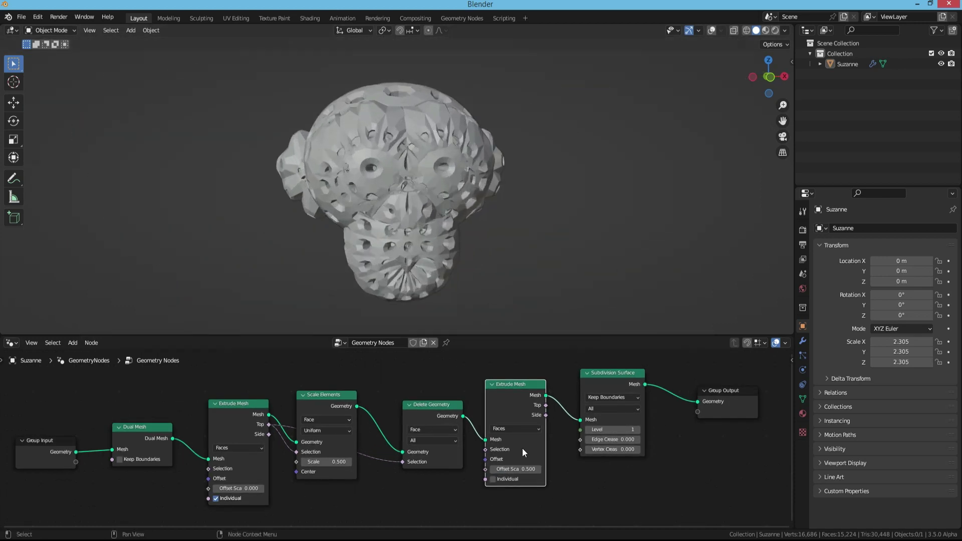
- Set the second Extrude Mesh's Offset Scale to 0.05
left_click(523, 469)
type("0")
type("5")
key("Return")
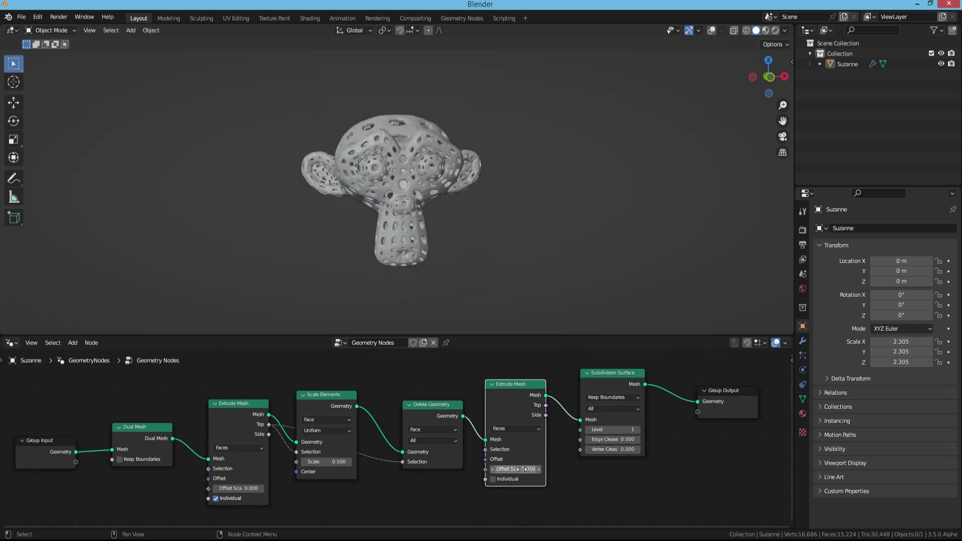
scroll(353, 154, "up", 1)
scroll(362, 173, "up", 1)
middle_click_drag(367, 182, 395, 194)
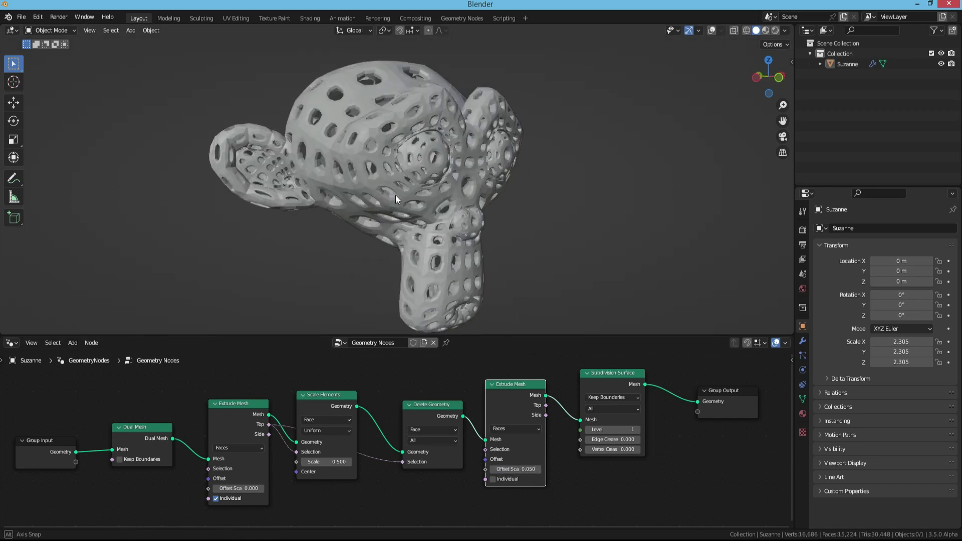
- Raise the Subdivision Surface level from 1 to 2
left_click(633, 429)
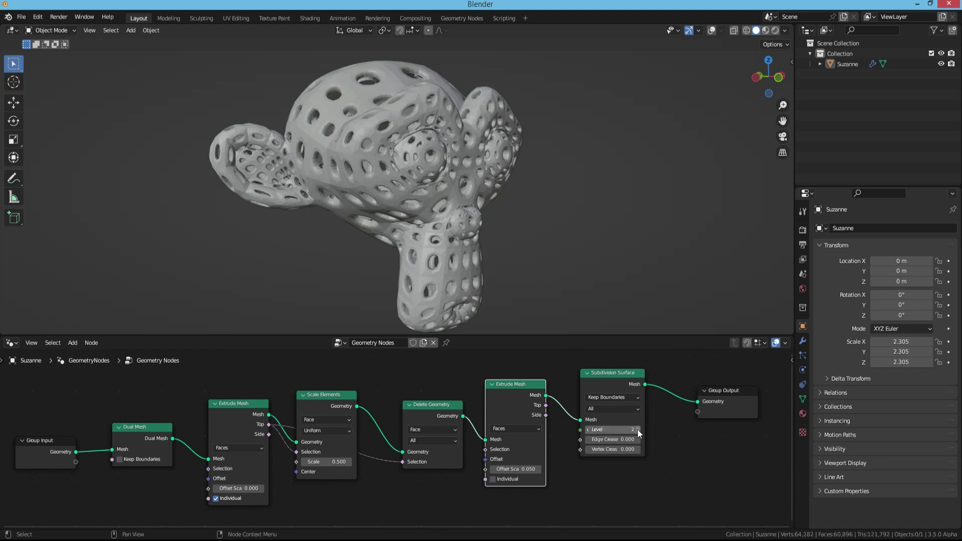
middle_click_drag(308, 168, 396, 181)
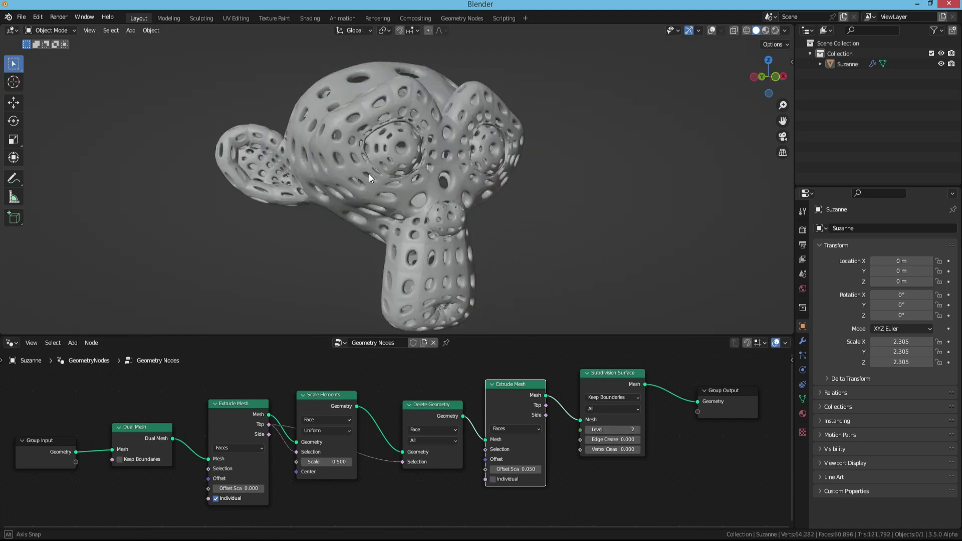
middle_click_drag(620, 344, 585, 348)
key("shift+a")
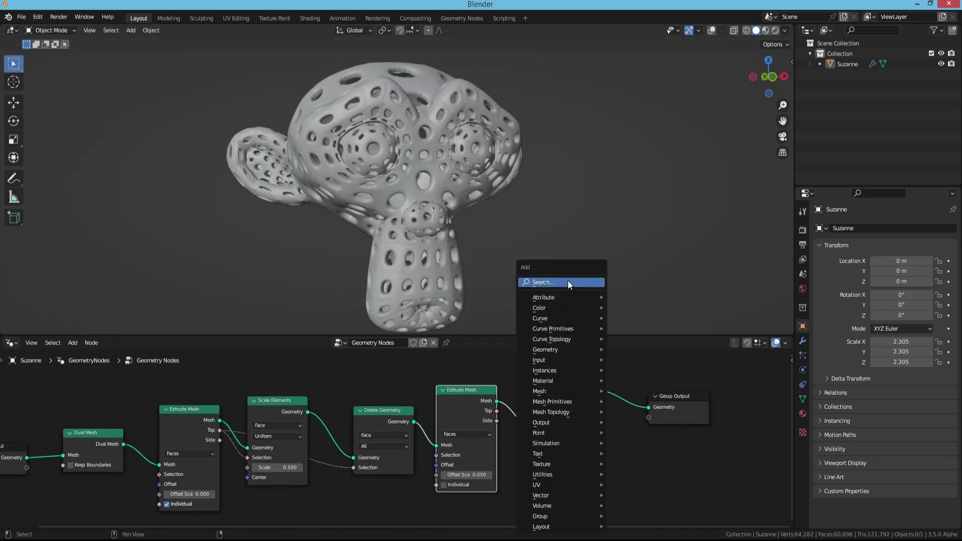
- Add a Set Shade Smooth node just before the Group Output and view the monkey from the front
left_click(568, 282)
type("set")
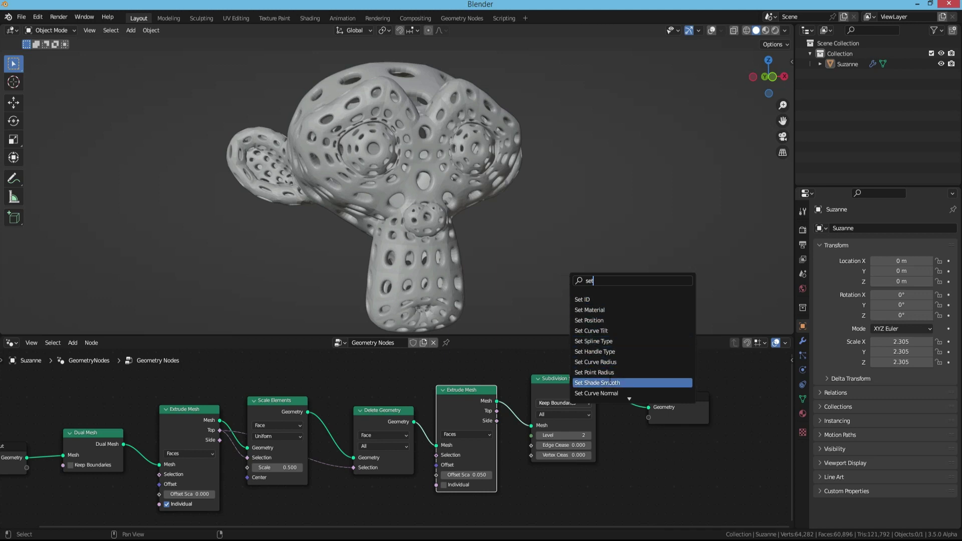
left_click(609, 383)
left_click(635, 477)
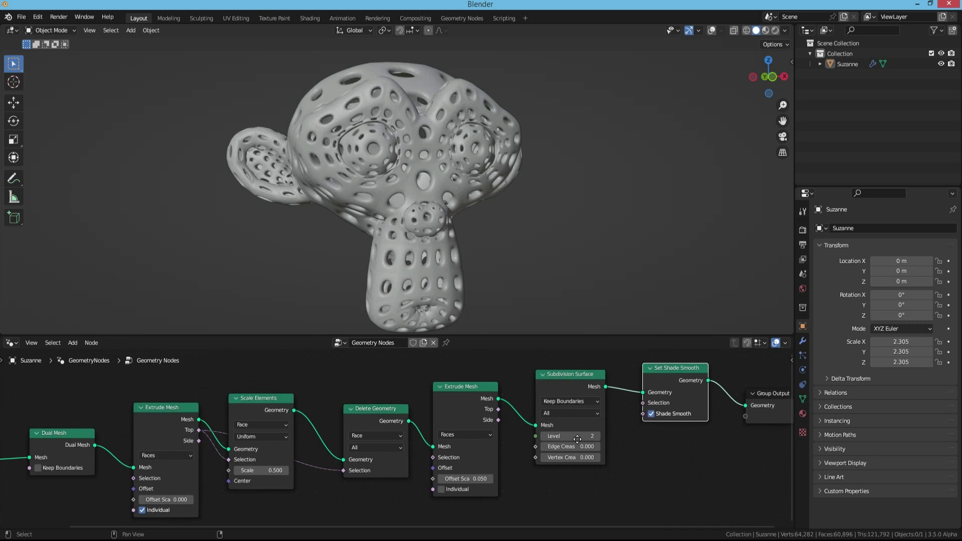
middle_click_drag(636, 476, 560, 506)
left_click(737, 425)
scroll(600, 443, "up", 1)
middle_click_drag(425, 193, 359, 203)
key("KP_1")
- Insert a Set Material node between Set Shade Smooth and the Group Output
key("shift+a")
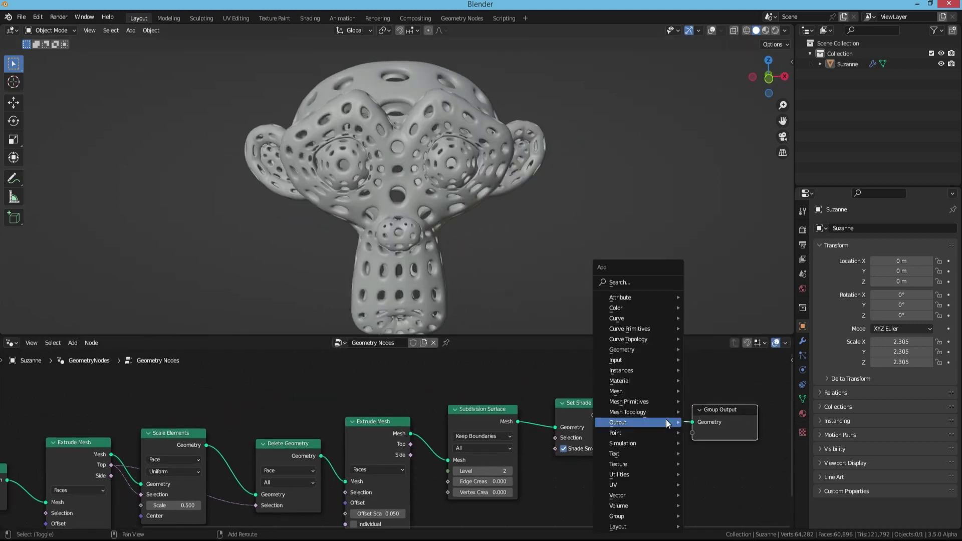
type("set")
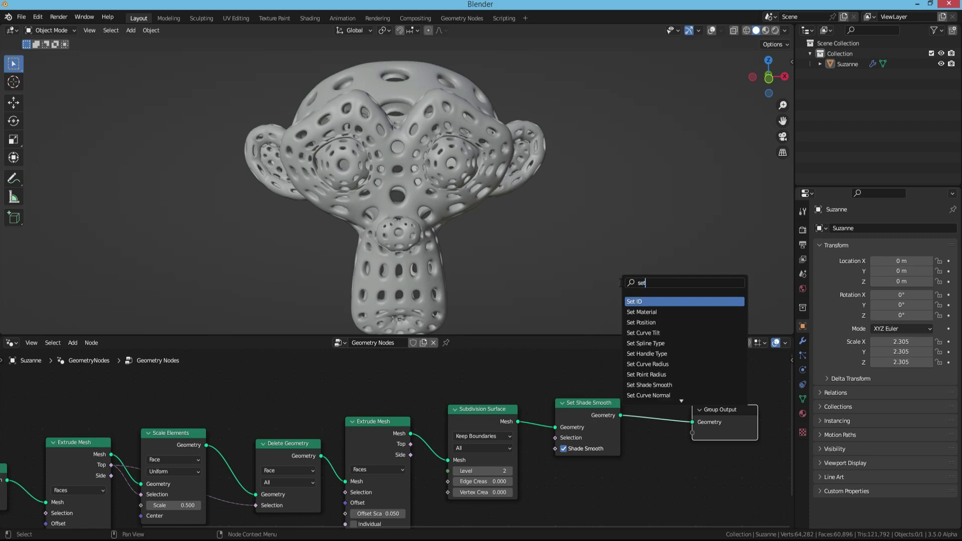
left_click(654, 312)
left_click(666, 427)
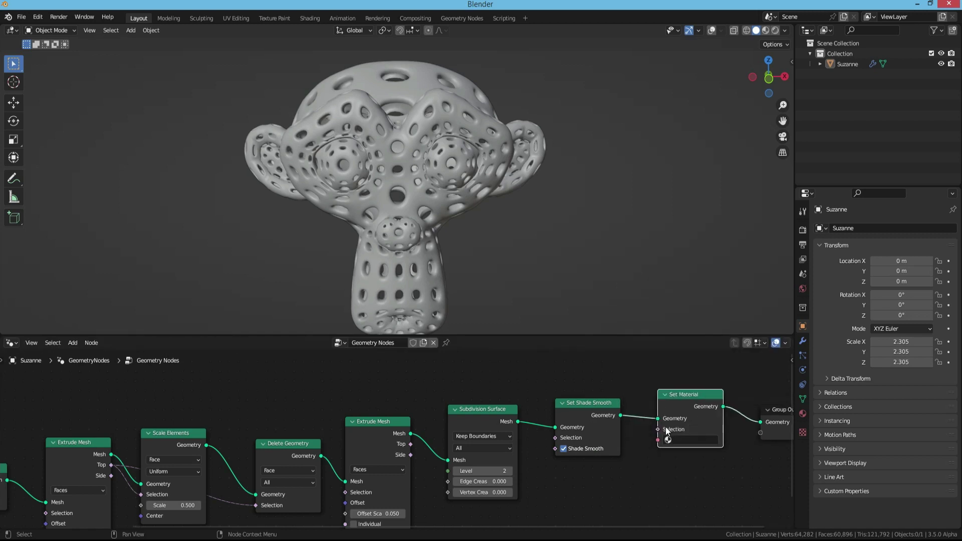
- In the Shading workspace, create a new material with a red base colour
left_click(305, 18)
middle_click_drag(482, 200, 501, 203)
left_click(491, 318)
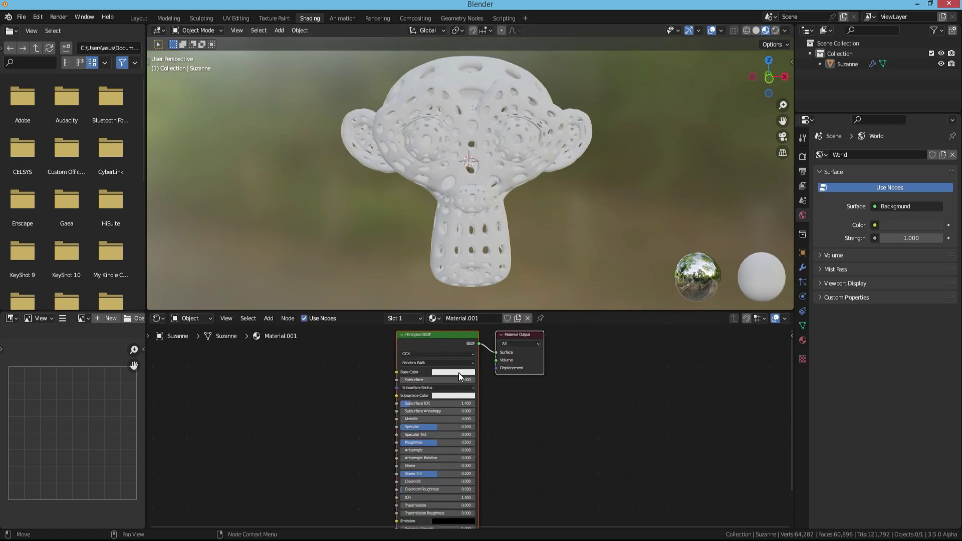
left_click(453, 373)
left_click(461, 312)
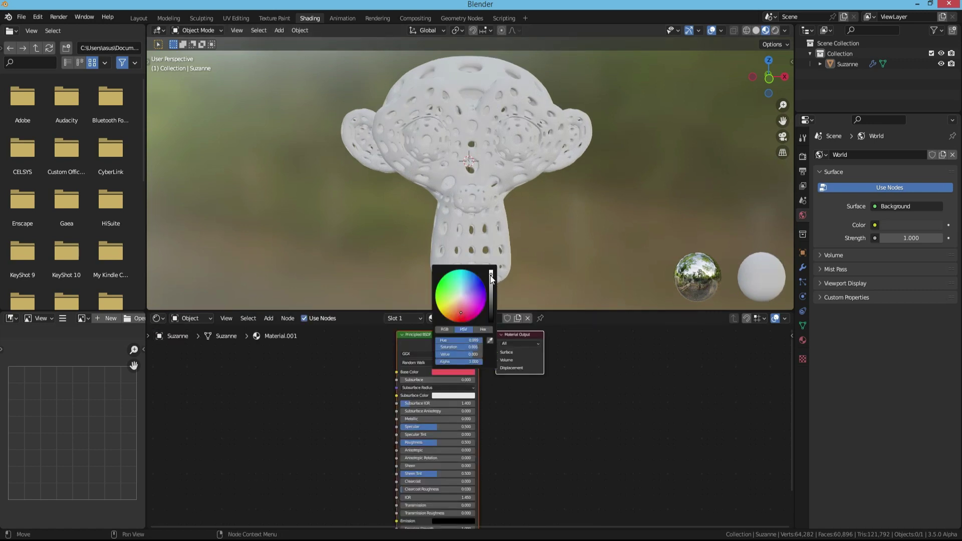
- Back in Layout, assign Material.001 in the Set Material node
left_click(140, 18)
left_click(690, 440)
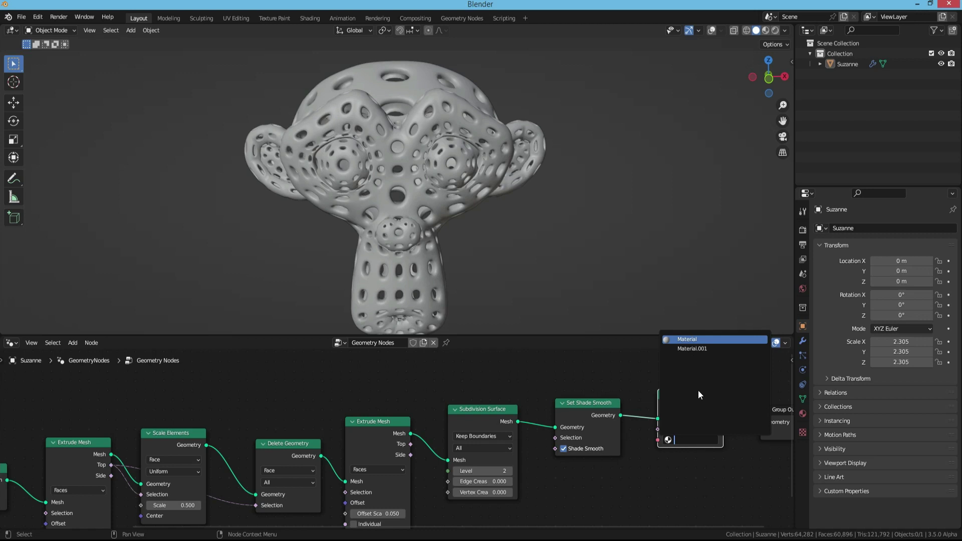
key("Return")
left_click(689, 440)
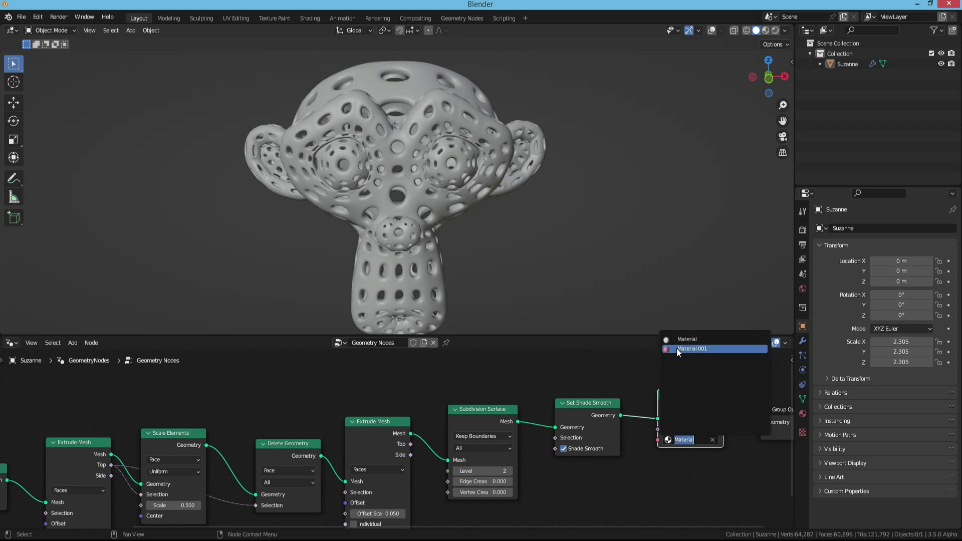
left_click(678, 349)
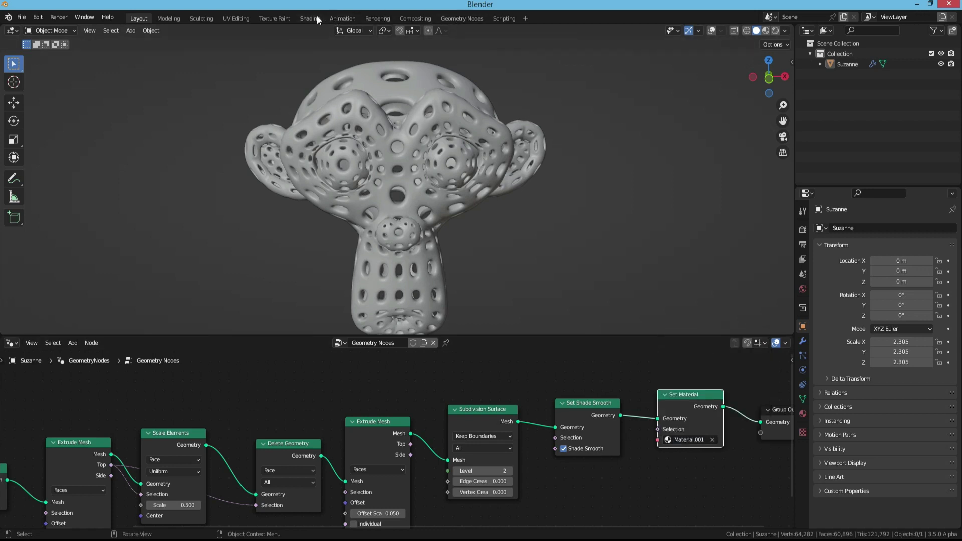
left_click(309, 18)
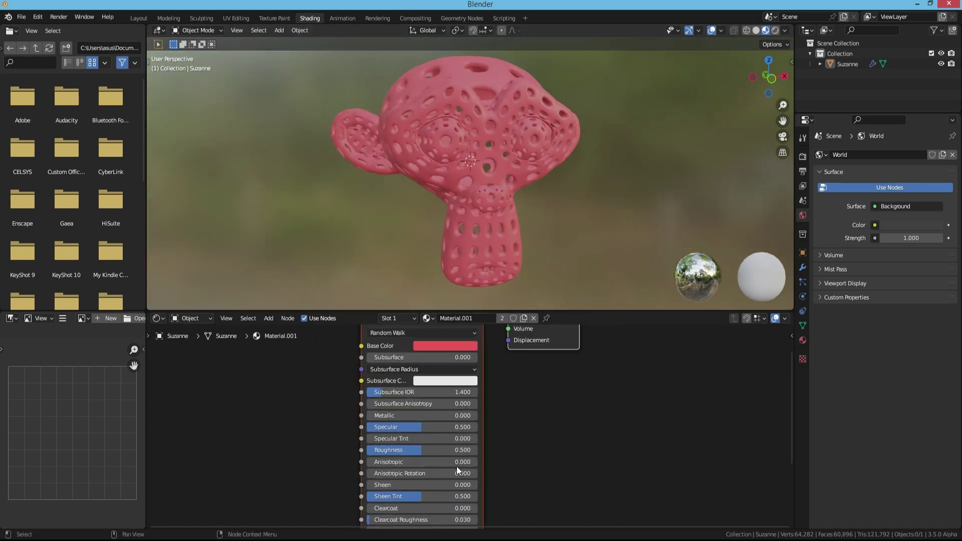
- Set Metallic to 1.0 and shift the base colour to orange-copper
left_click_drag(384, 417, 479, 416)
middle_click_drag(496, 180, 509, 173)
middle_click_drag(543, 366, 553, 442)
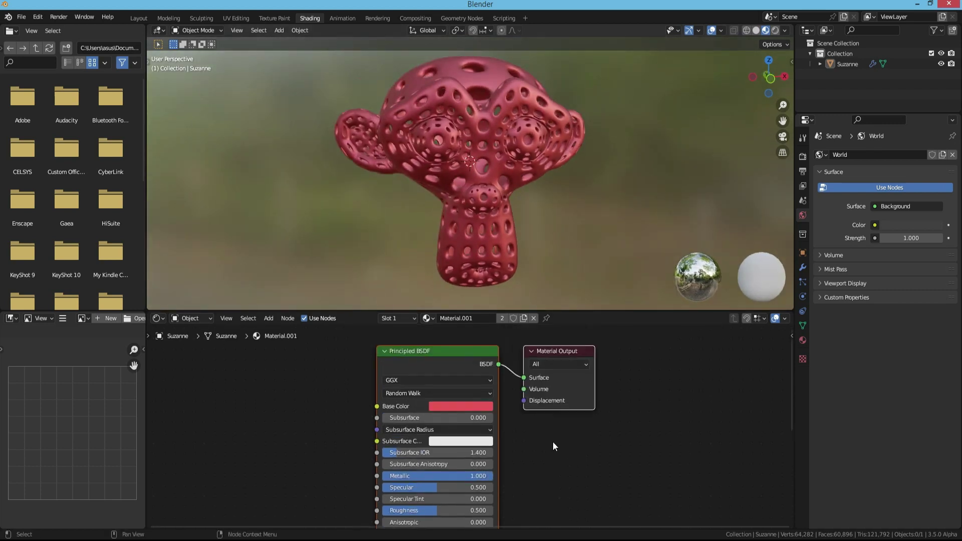
left_click(460, 406)
mouse_move(476, 289)
left_mouse_down()
mouse_move(441, 312)
mouse_move(497, 312)
mouse_move(462, 319)
left_mouse_up()
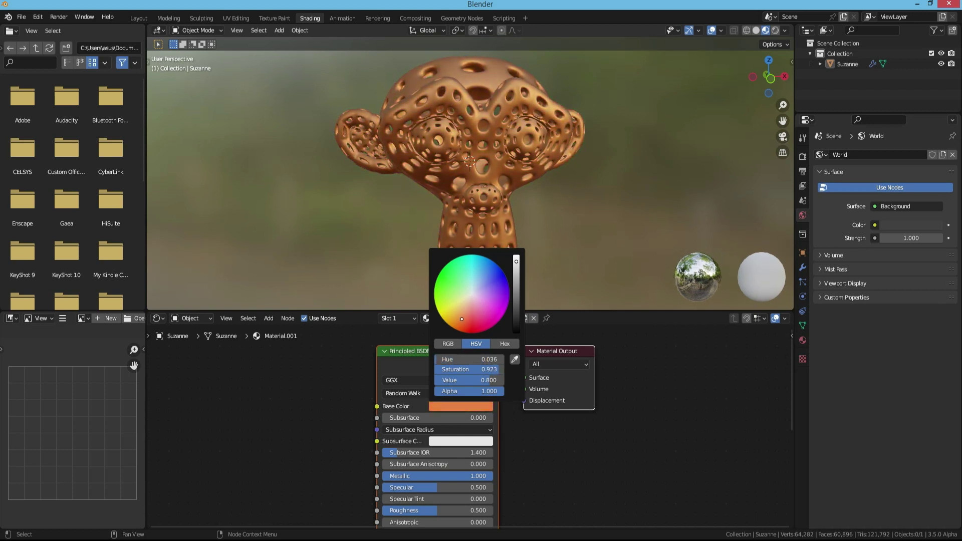
- Set the material's Roughness to 0.423, then return to Layout
middle_click_drag(346, 170, 403, 170)
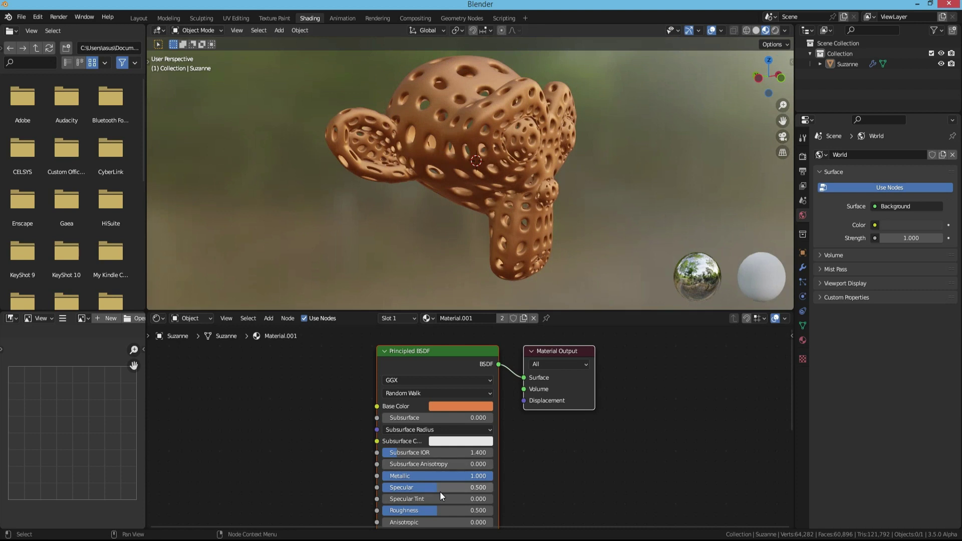
middle_click_drag(440, 492, 475, 405)
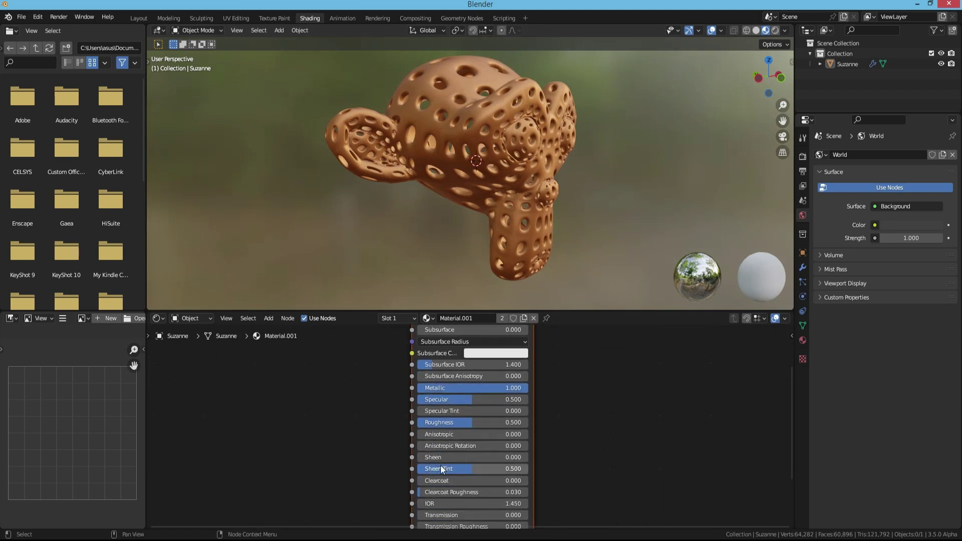
middle_click_drag(417, 508, 410, 452)
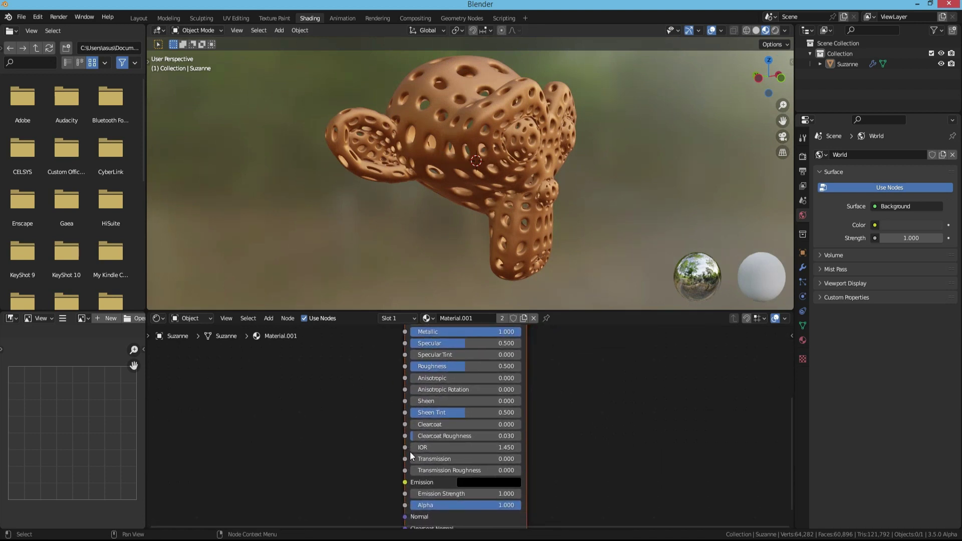
middle_click_drag(455, 417, 436, 446)
mouse_move(436, 396)
left_mouse_down()
mouse_move(468, 396)
mouse_move(439, 396)
left_mouse_up()
middle_click_drag(388, 372, 368, 438)
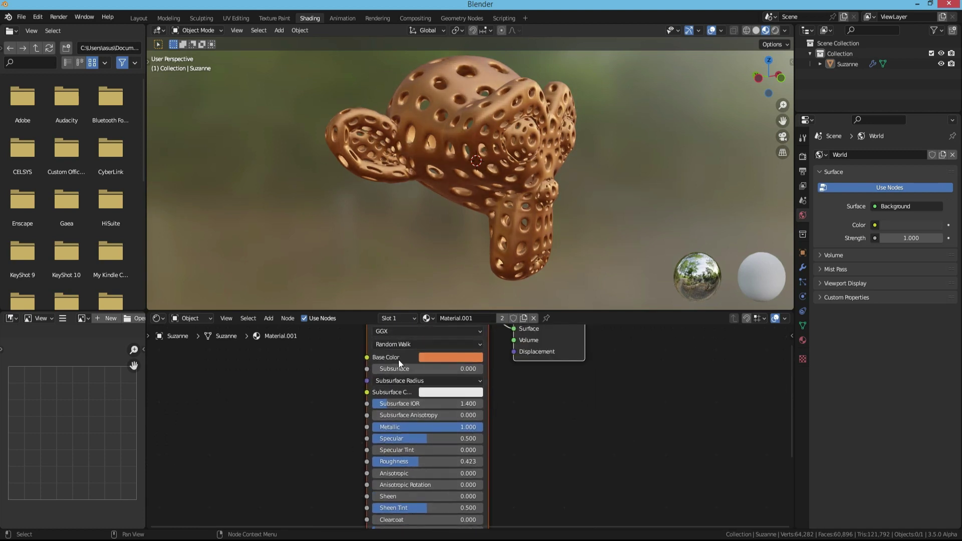
middle_click_drag(311, 405, 288, 456)
middle_click_drag(516, 216, 495, 183)
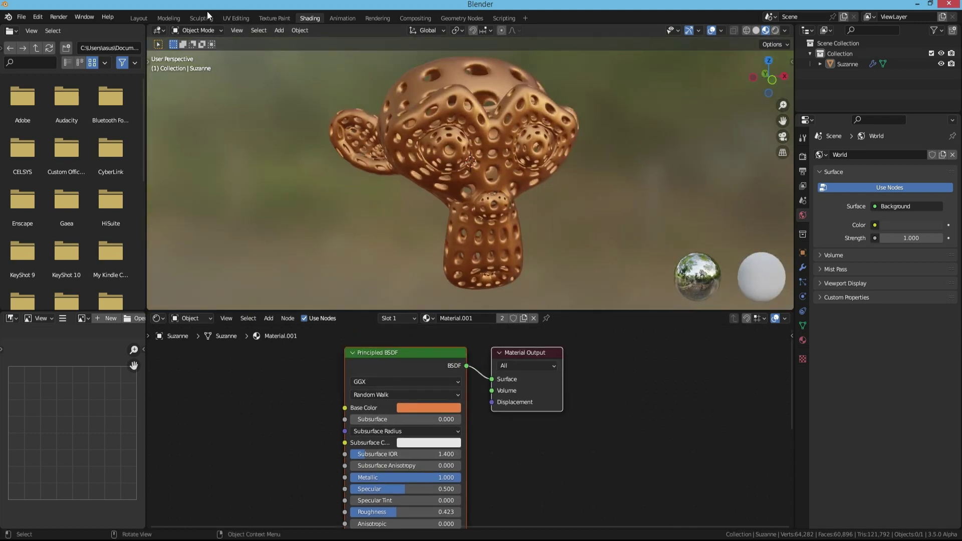
left_click(139, 18)
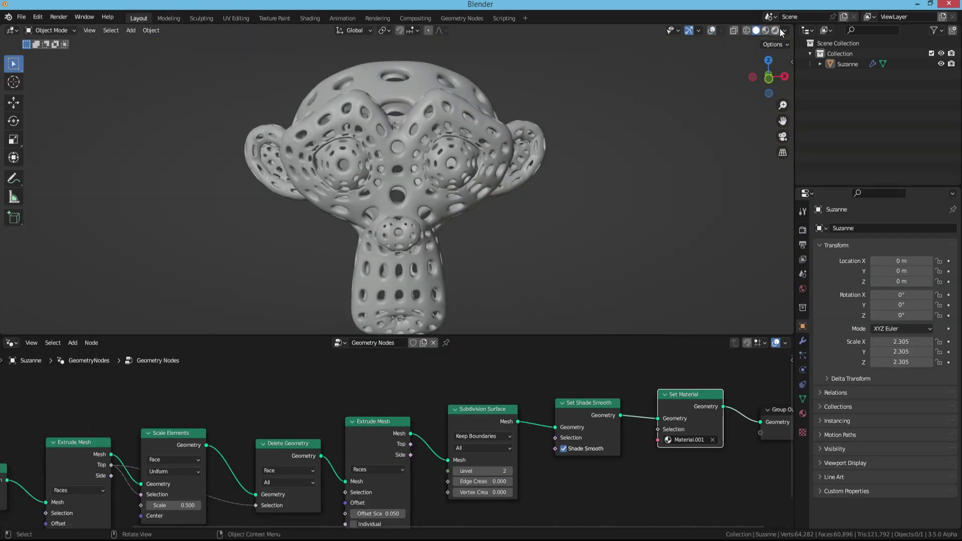
- Preview the copper Suzanne in Rendered, then Material Preview shading, and orbit to inspect it
left_click(776, 31)
left_click(769, 31)
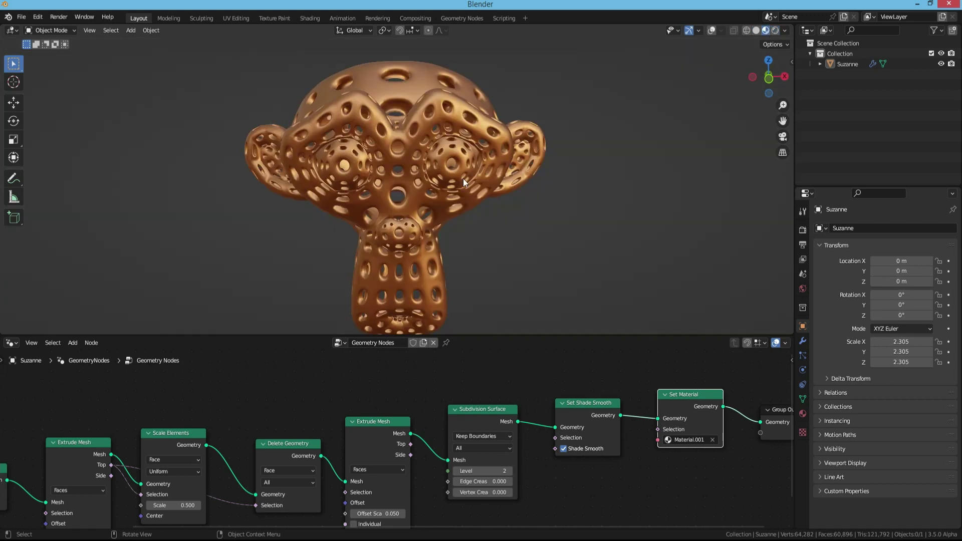
mouse_move(554, 149)
middle_mouse_down()
mouse_move(589, 187)
mouse_move(330, 188)
mouse_move(534, 183)
middle_mouse_up()
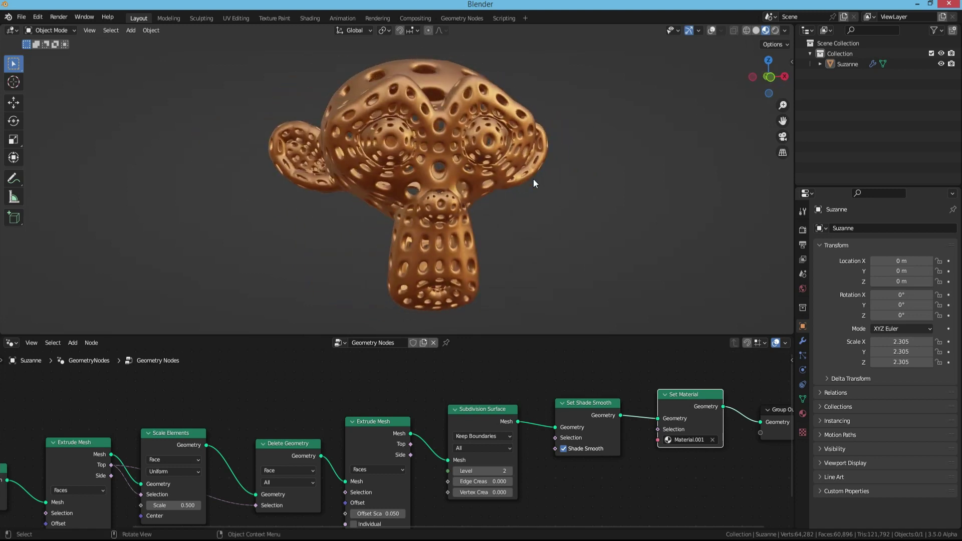